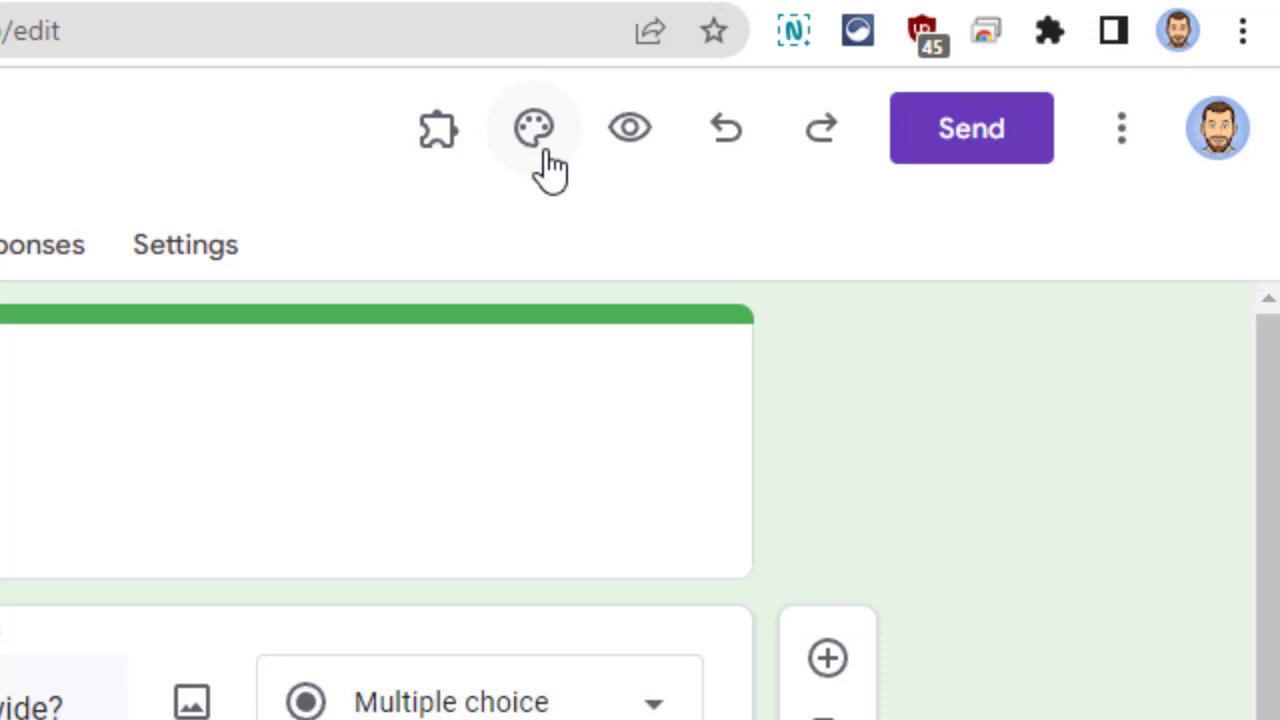
Set the COW FACTS header font to Audiowide in the theme settings, leaving More fonts without adding any
click(546, 155)
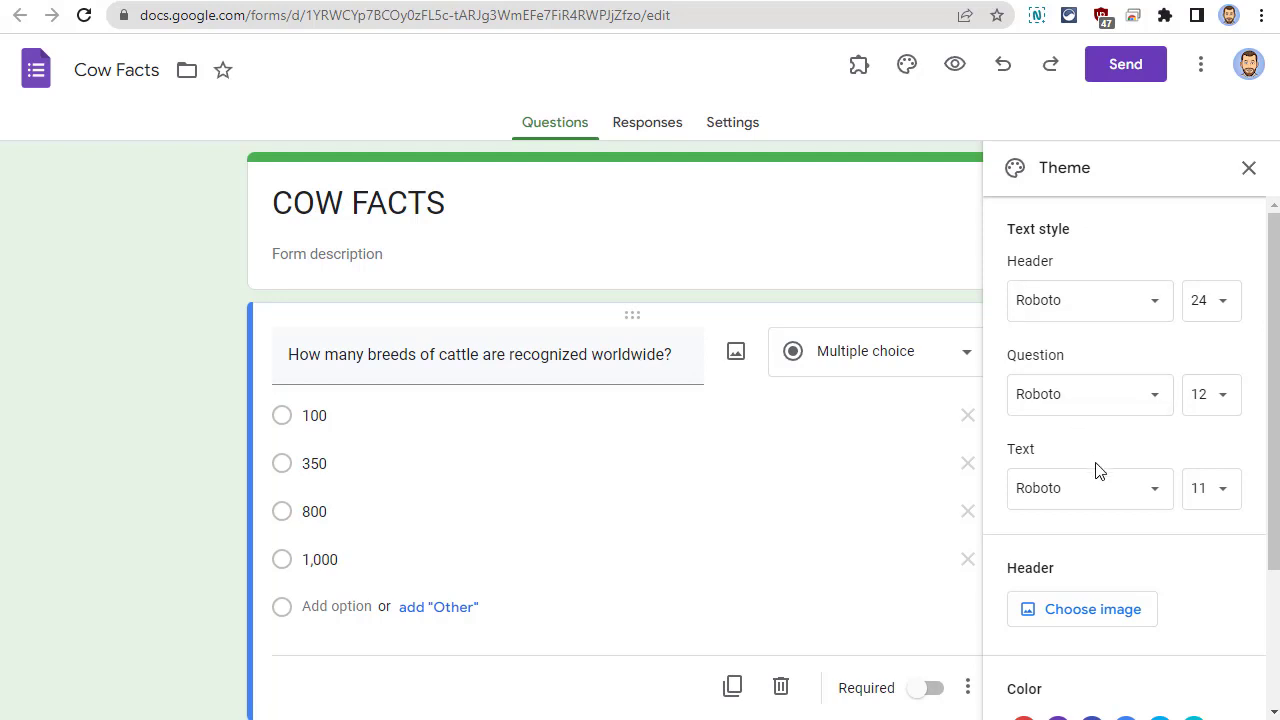
click(1158, 308)
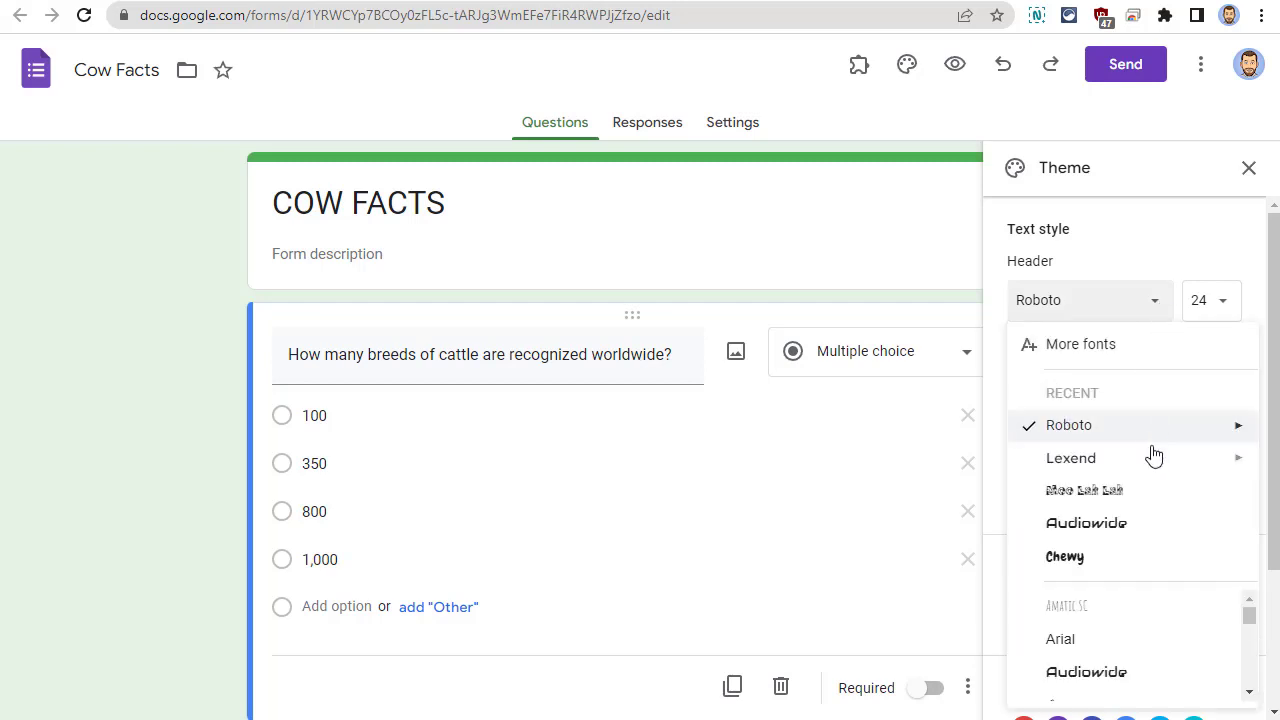
click(1151, 532)
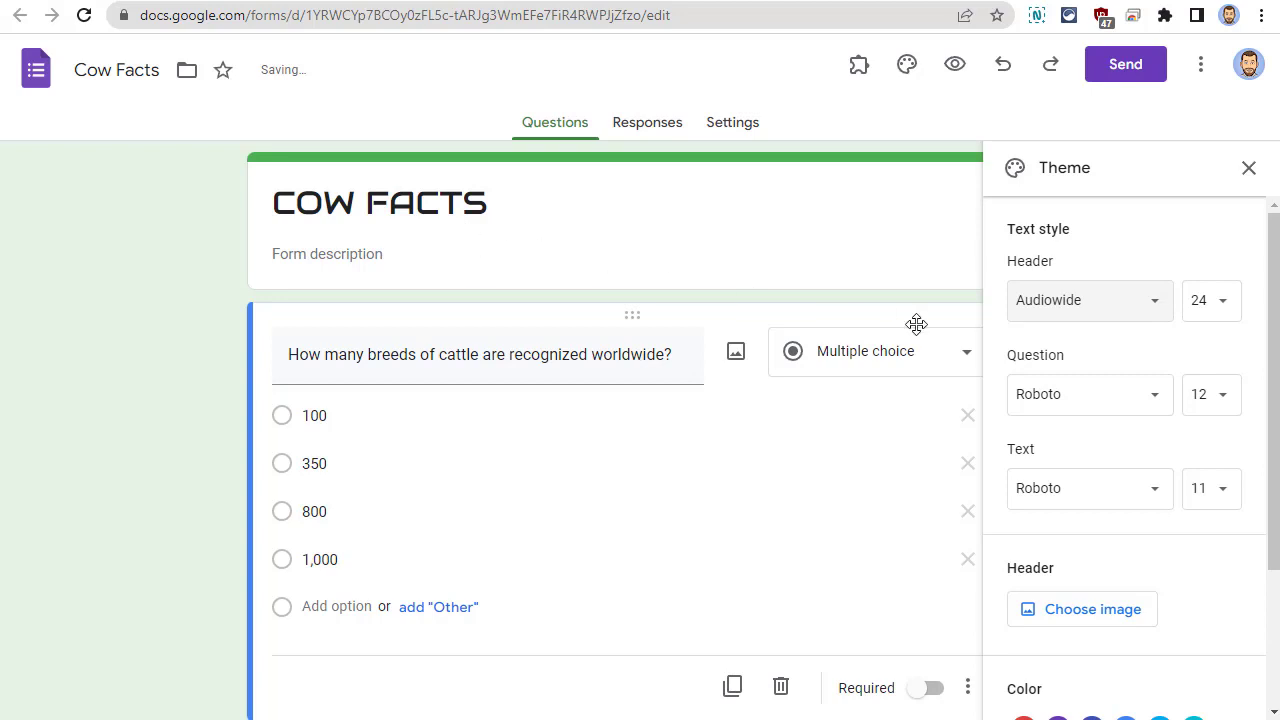
click(1124, 309)
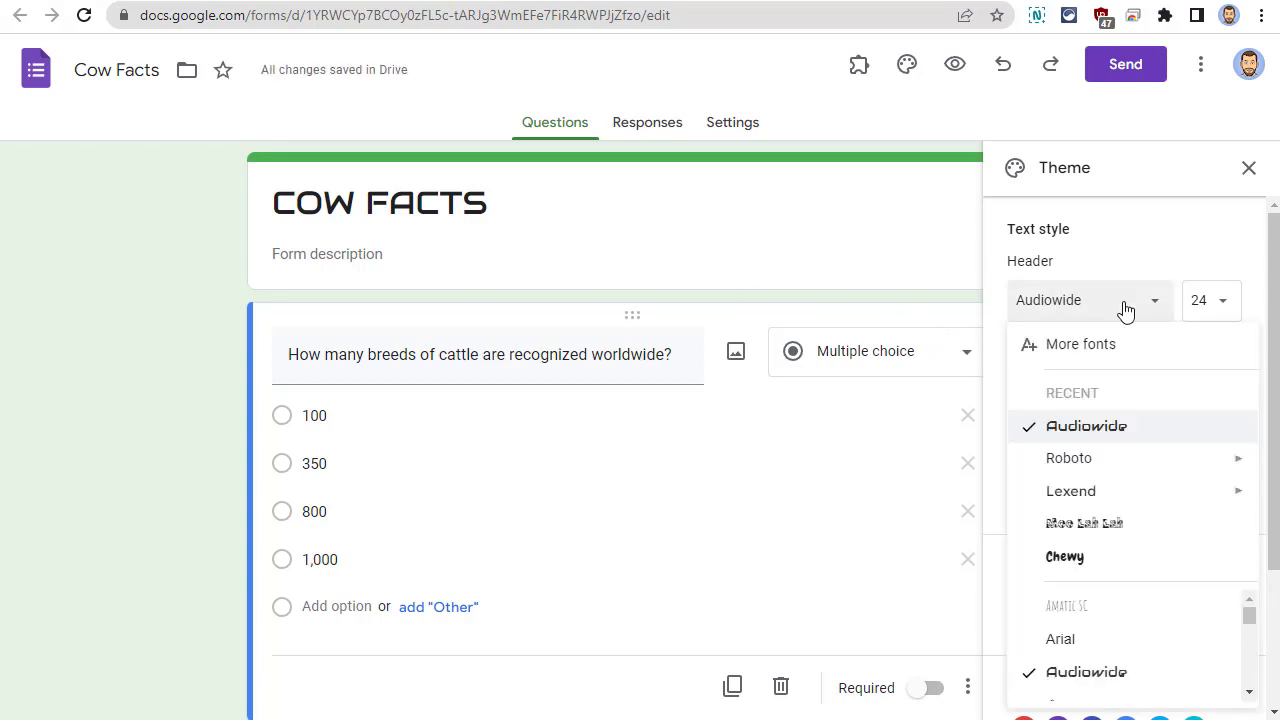
click(1081, 350)
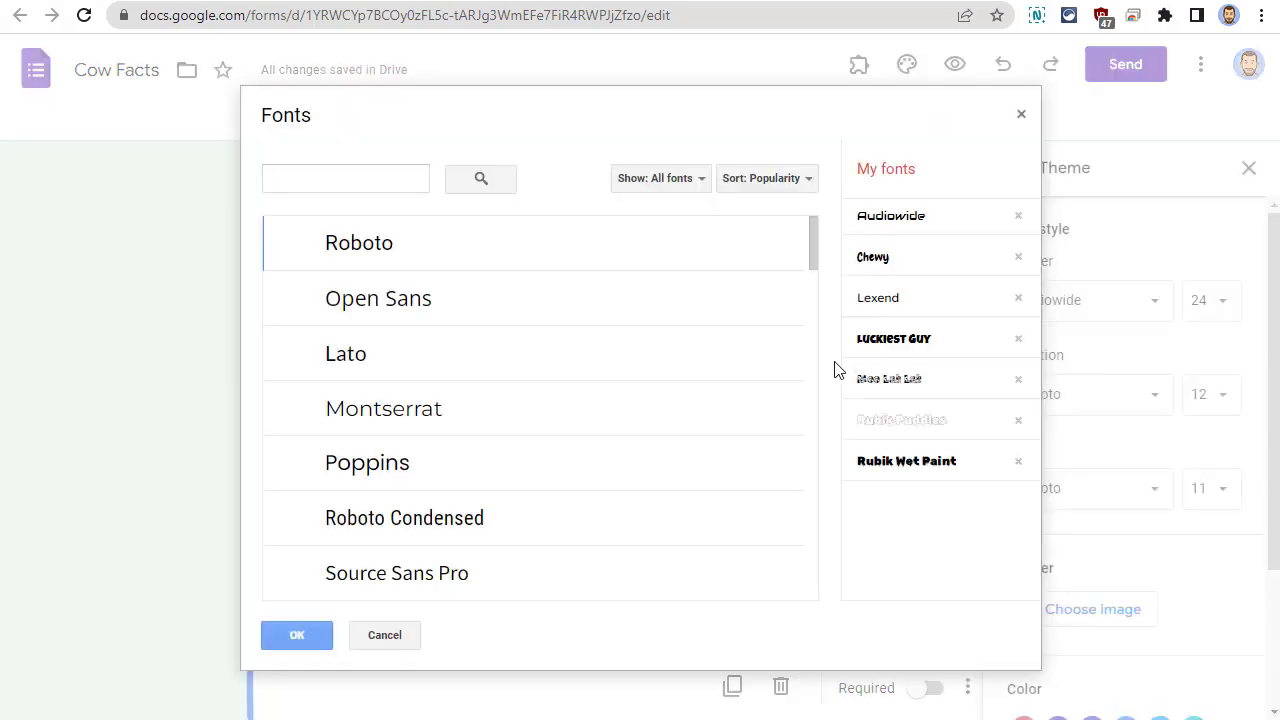
drag(811, 240, 823, 600)
key(Escape)
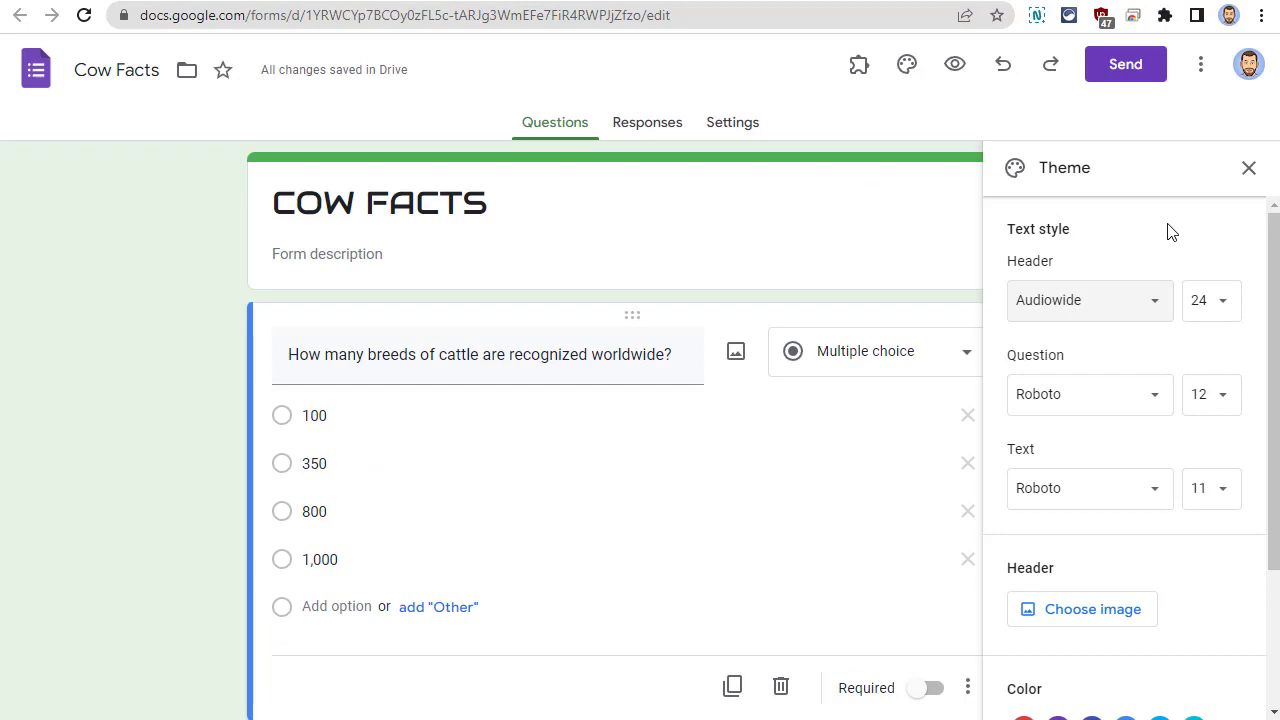
Keep the header at size 24 and change its font to Moo Lah Lah, then Lexend
click(1227, 307)
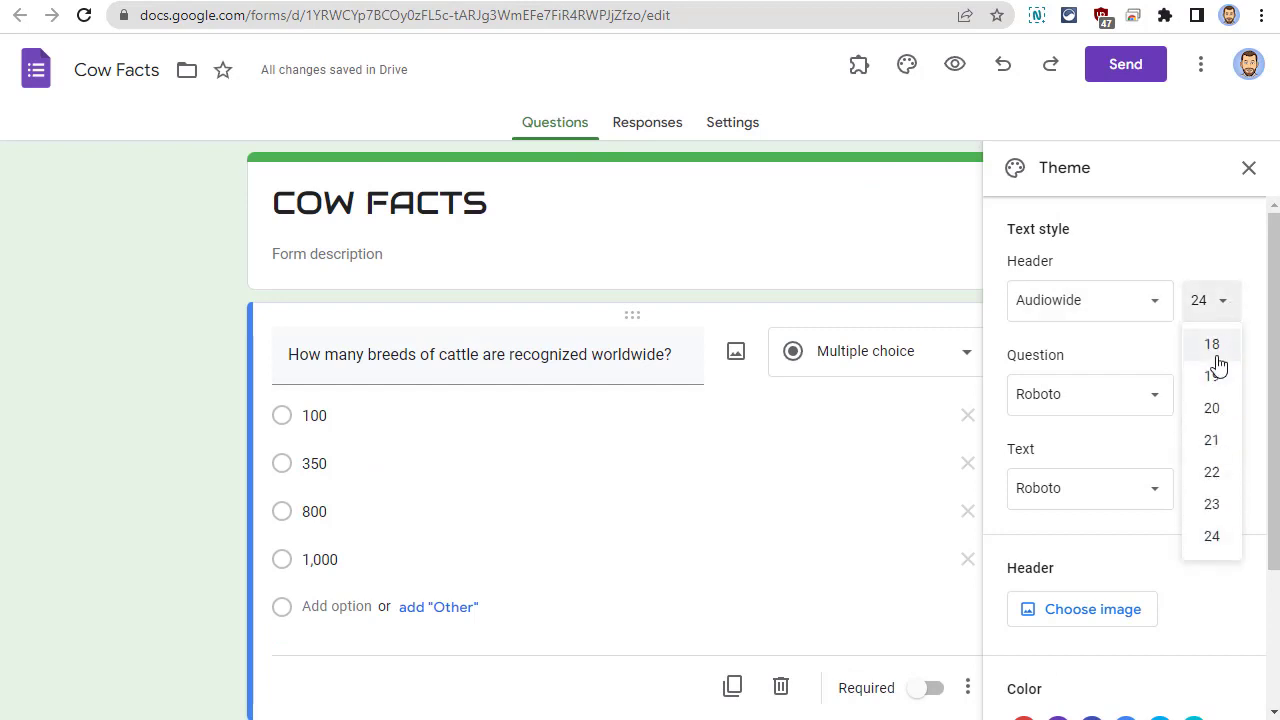
click(1183, 258)
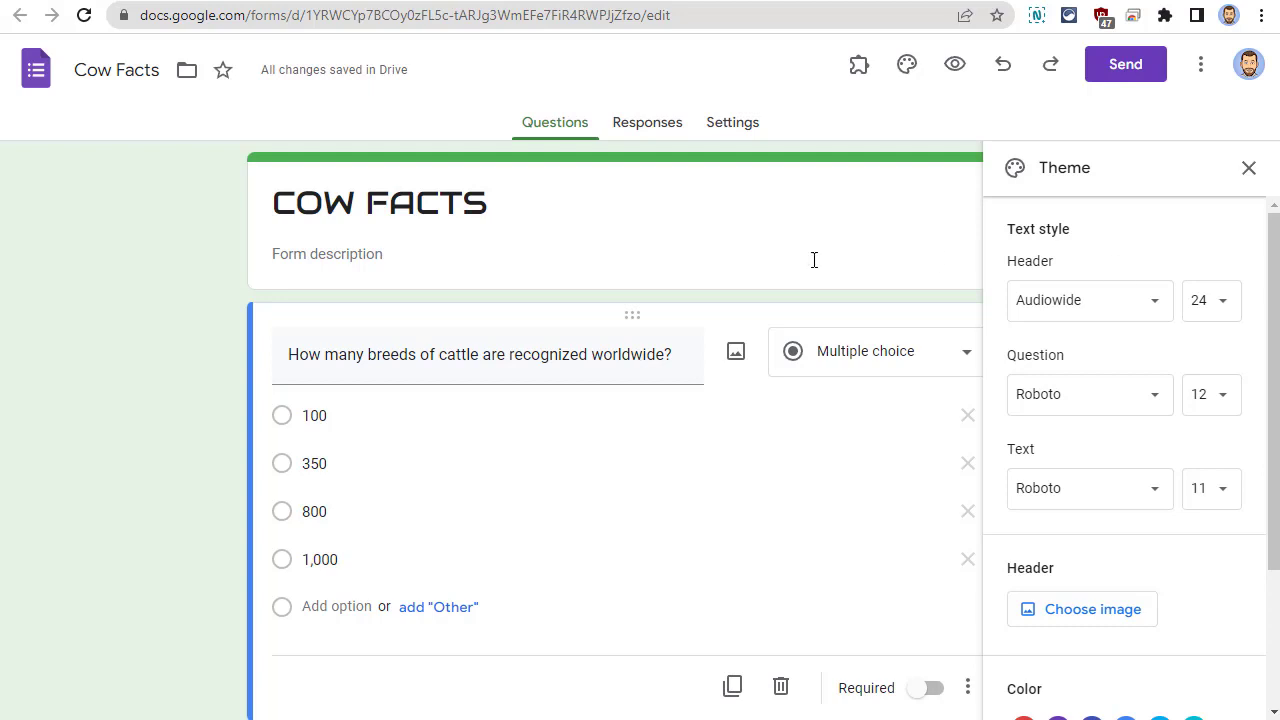
click(1154, 305)
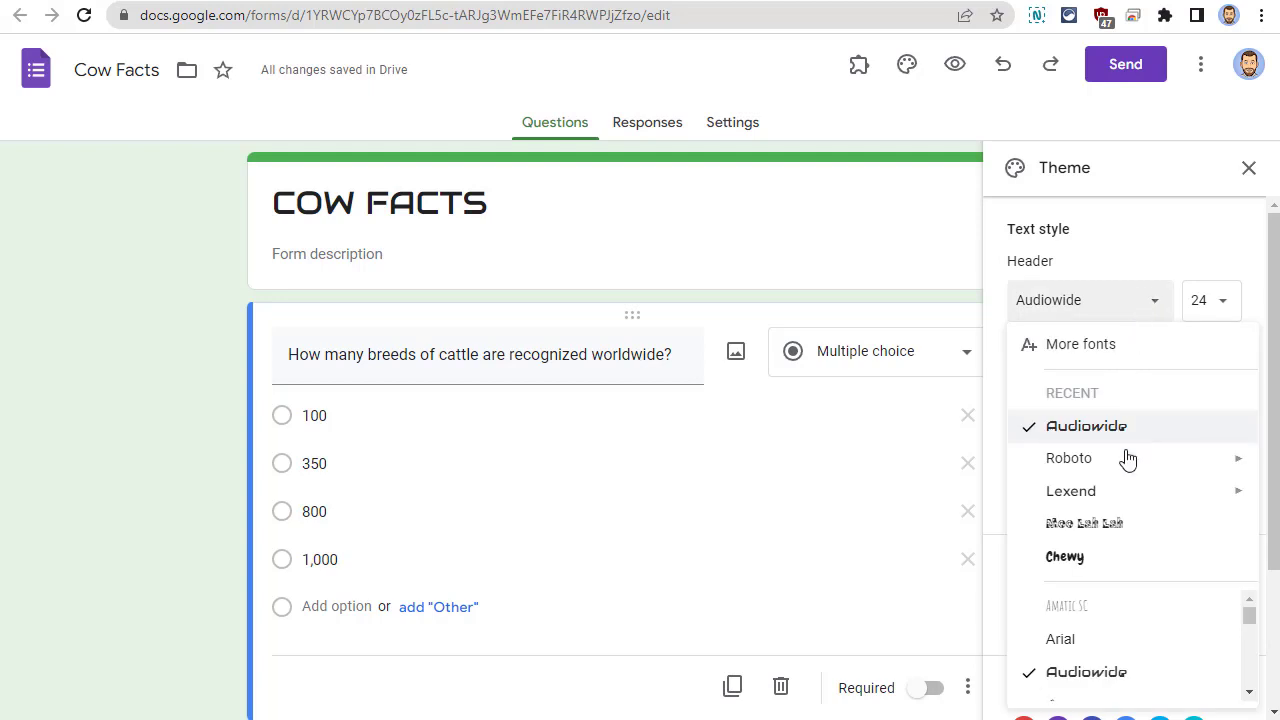
click(1110, 524)
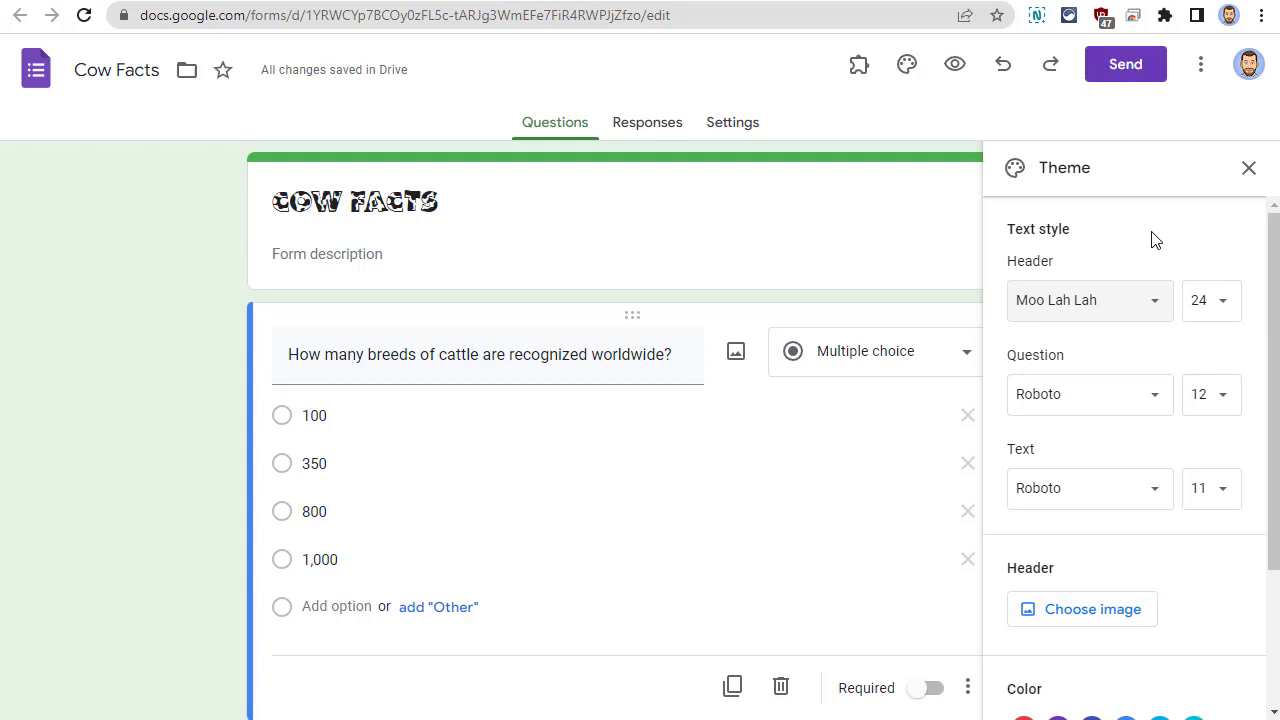
click(1146, 308)
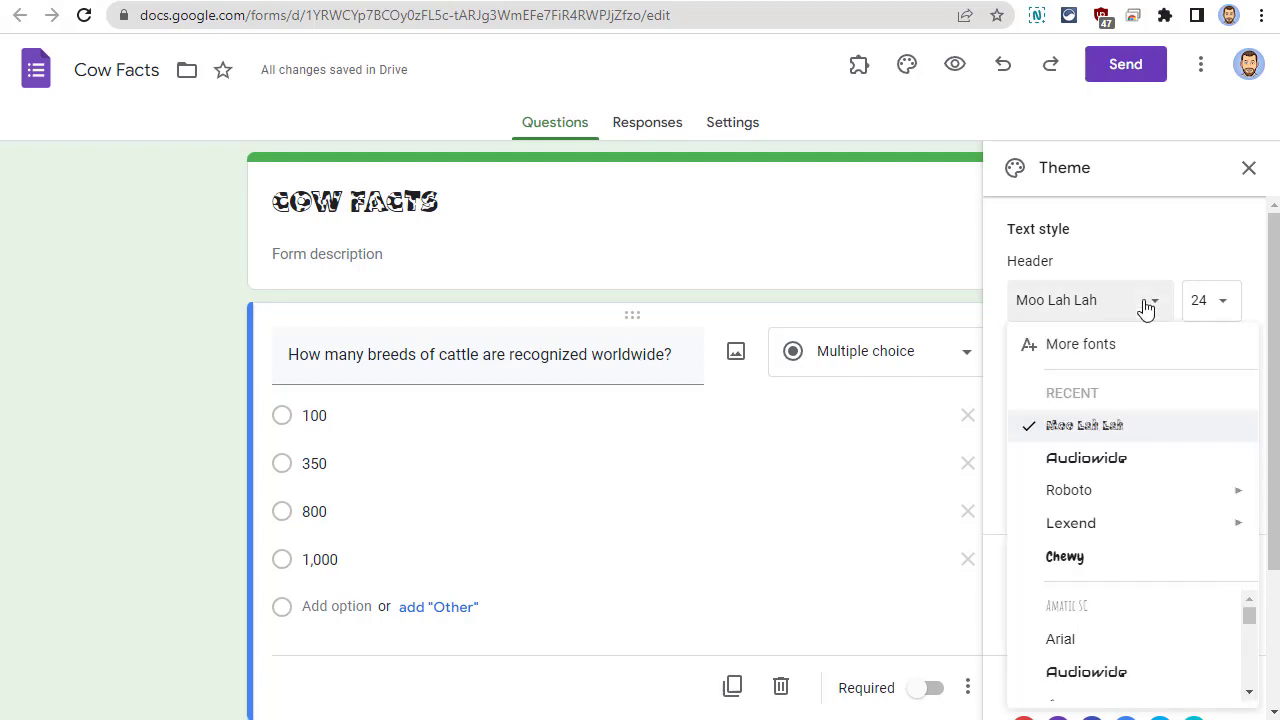
click(1070, 530)
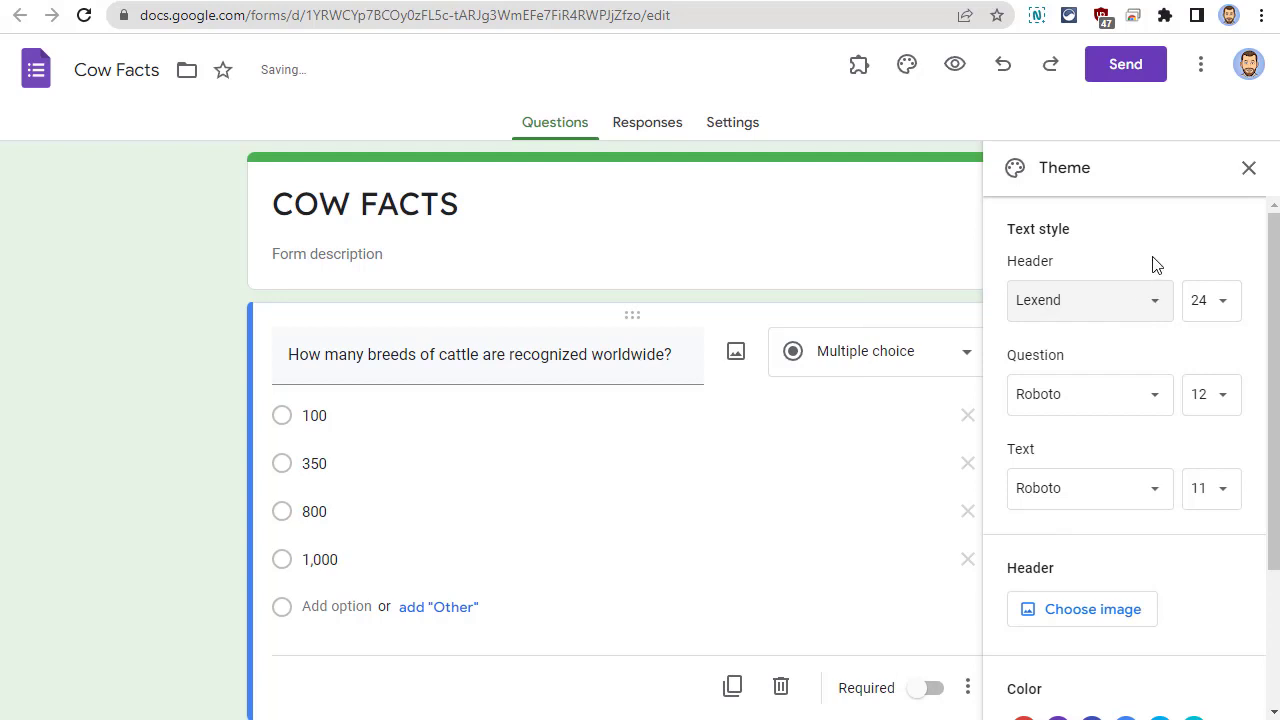
Set both the question font and the body text font to Lexend
click(1140, 400)
click(1130, 533)
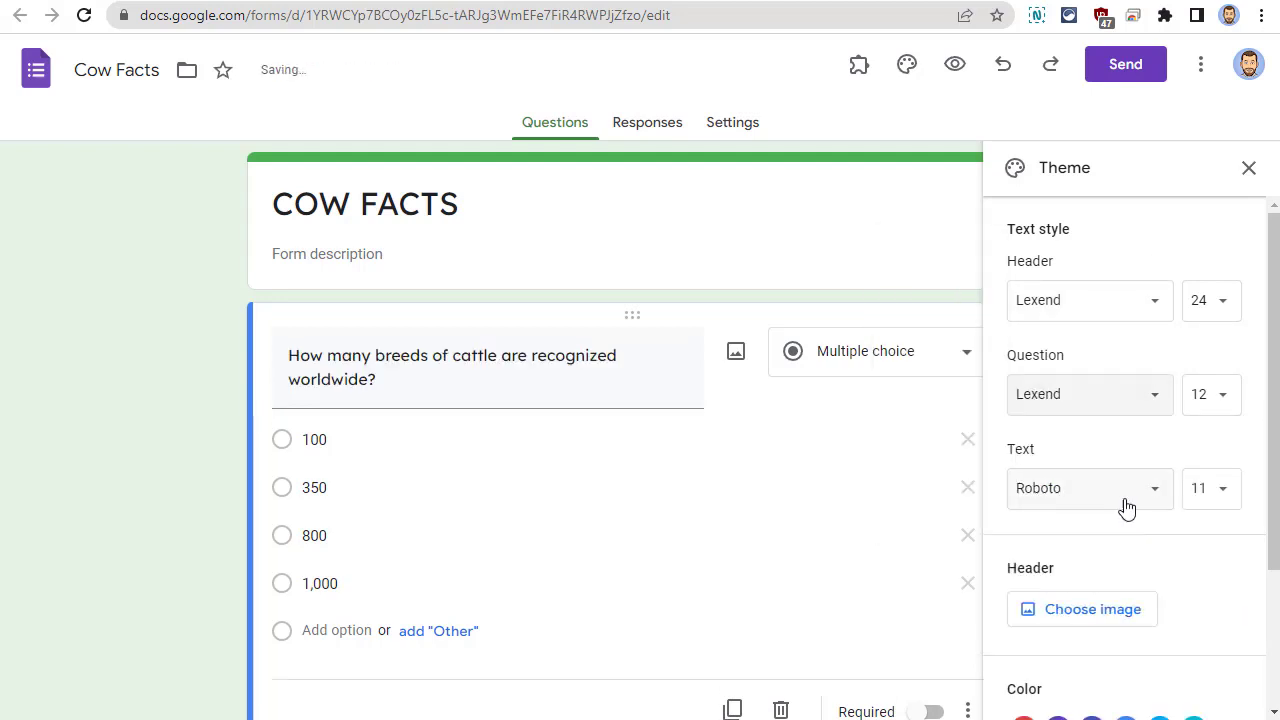
click(1116, 498)
click(1116, 621)
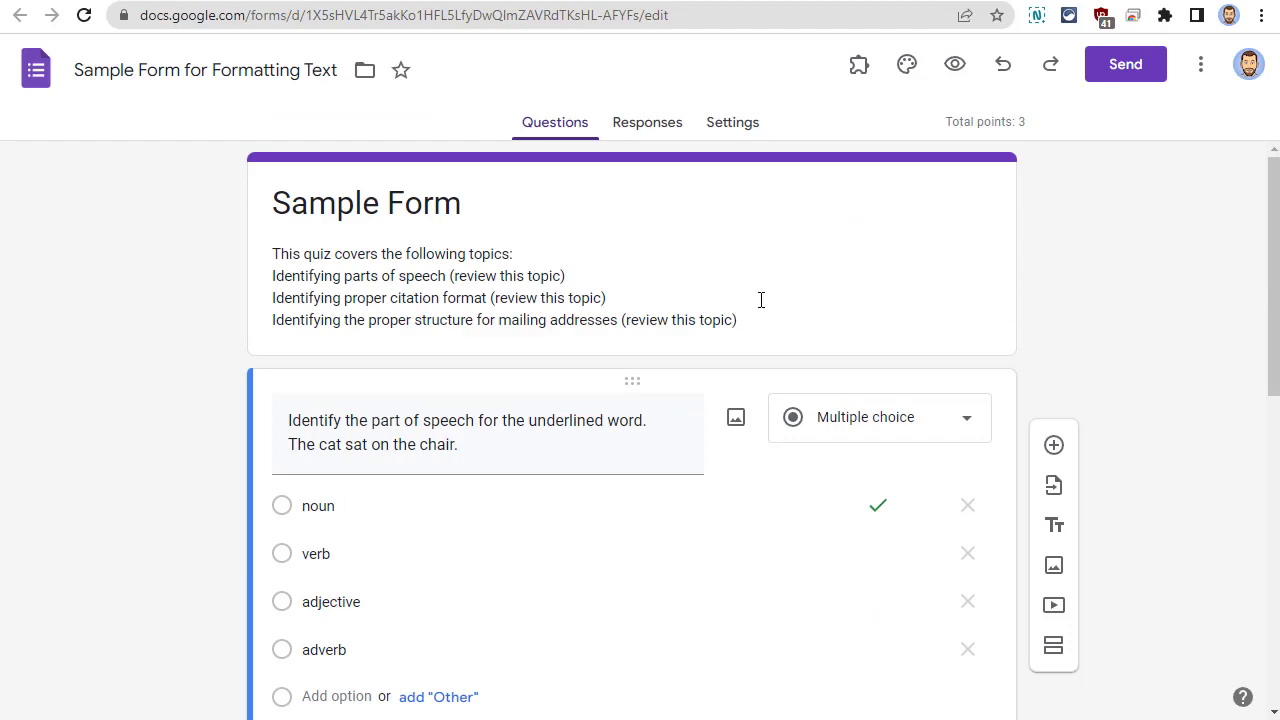
click(739, 277)
key(ctrl+a)
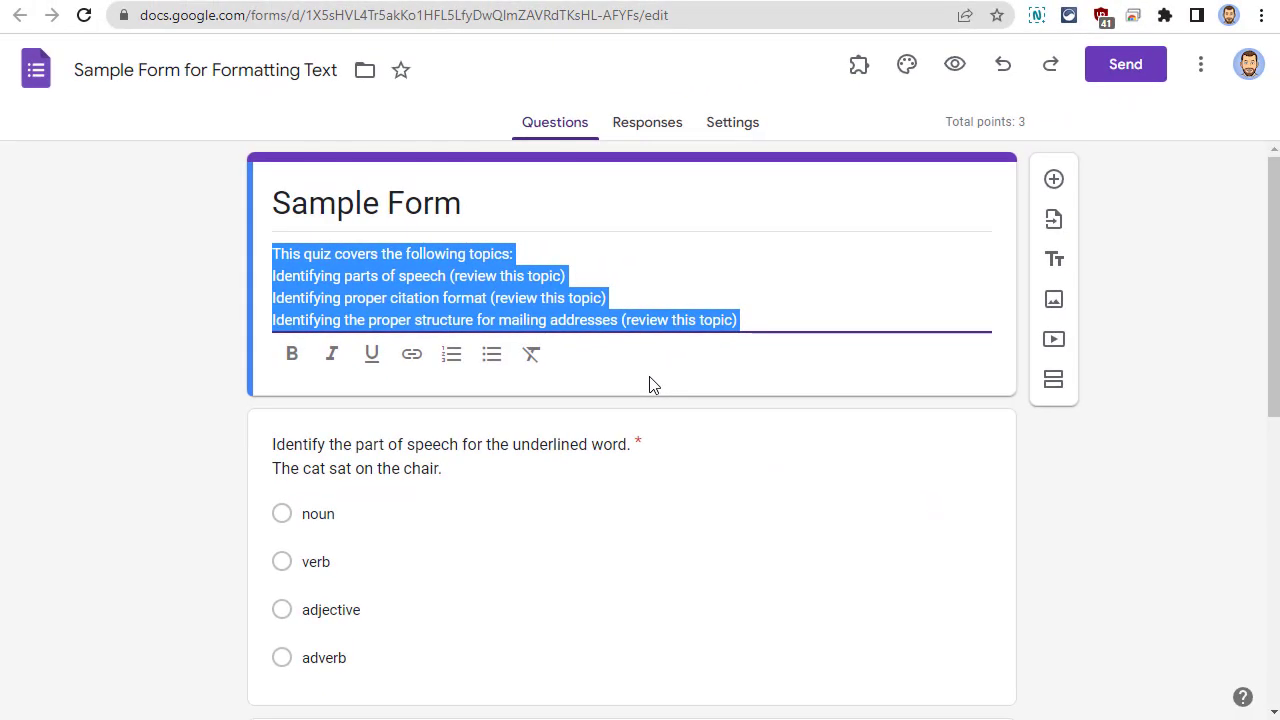
click(518, 203)
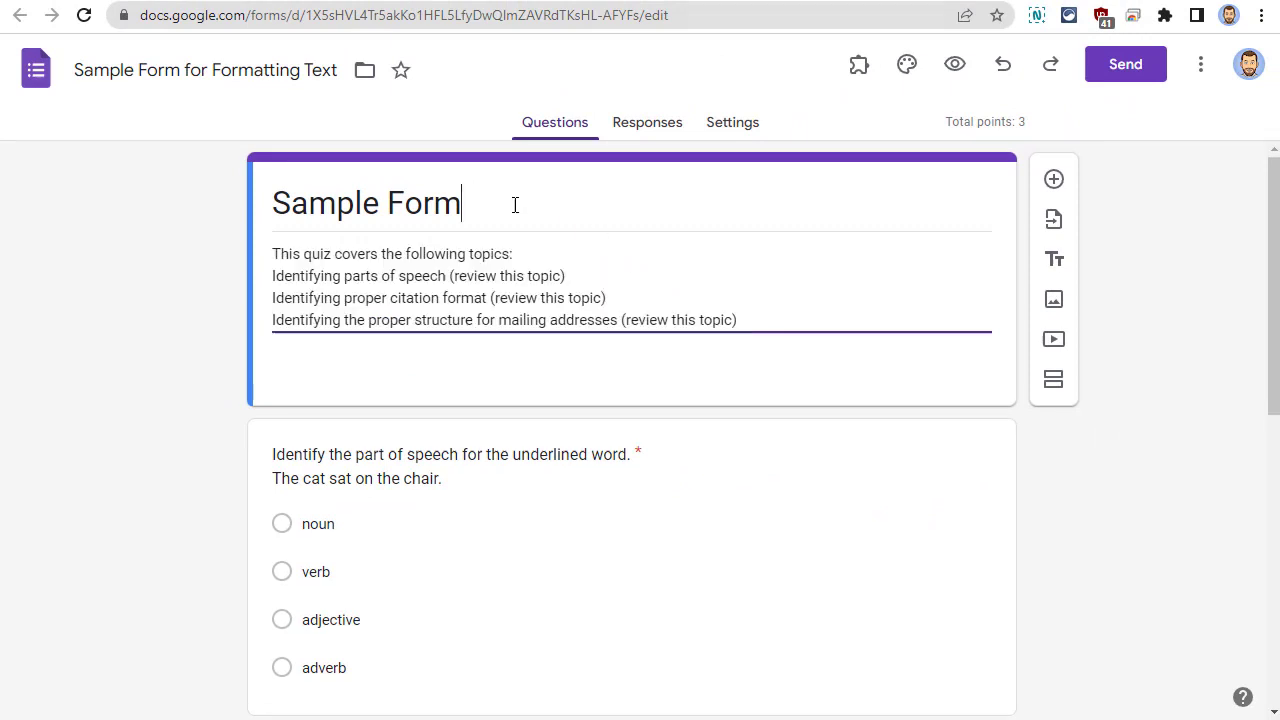
triple_click(656, 320)
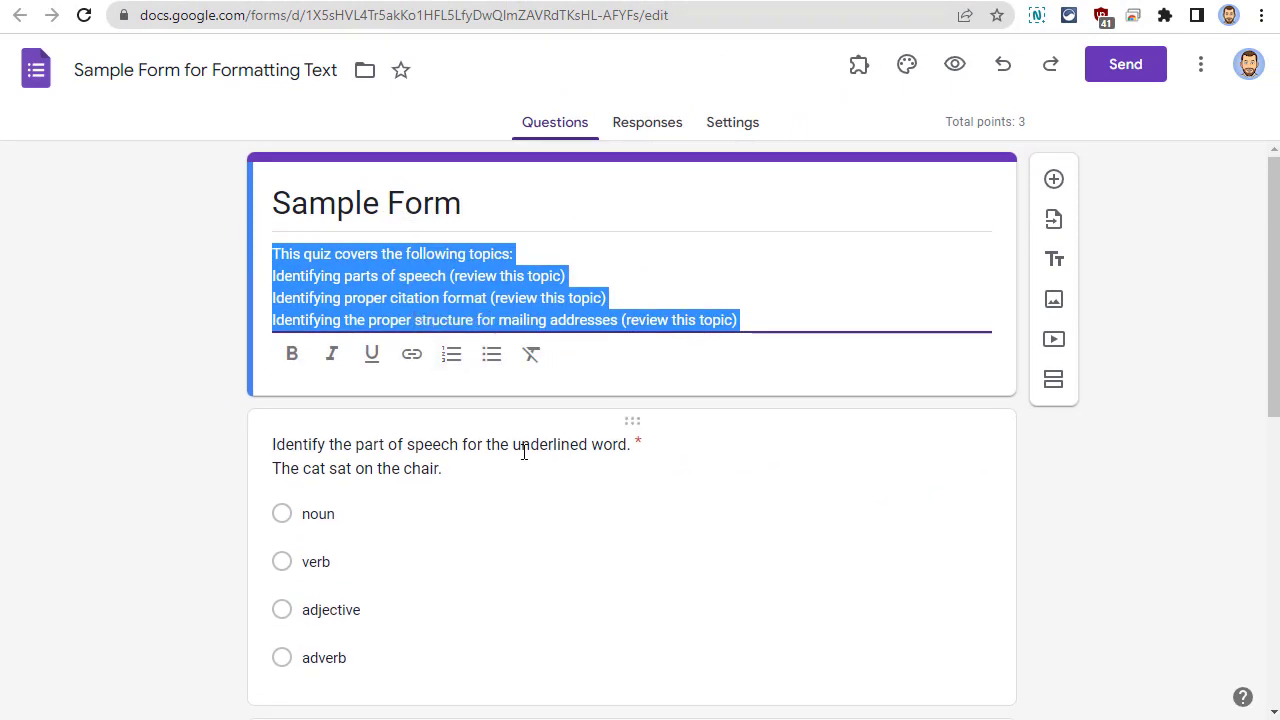
triple_click(523, 452)
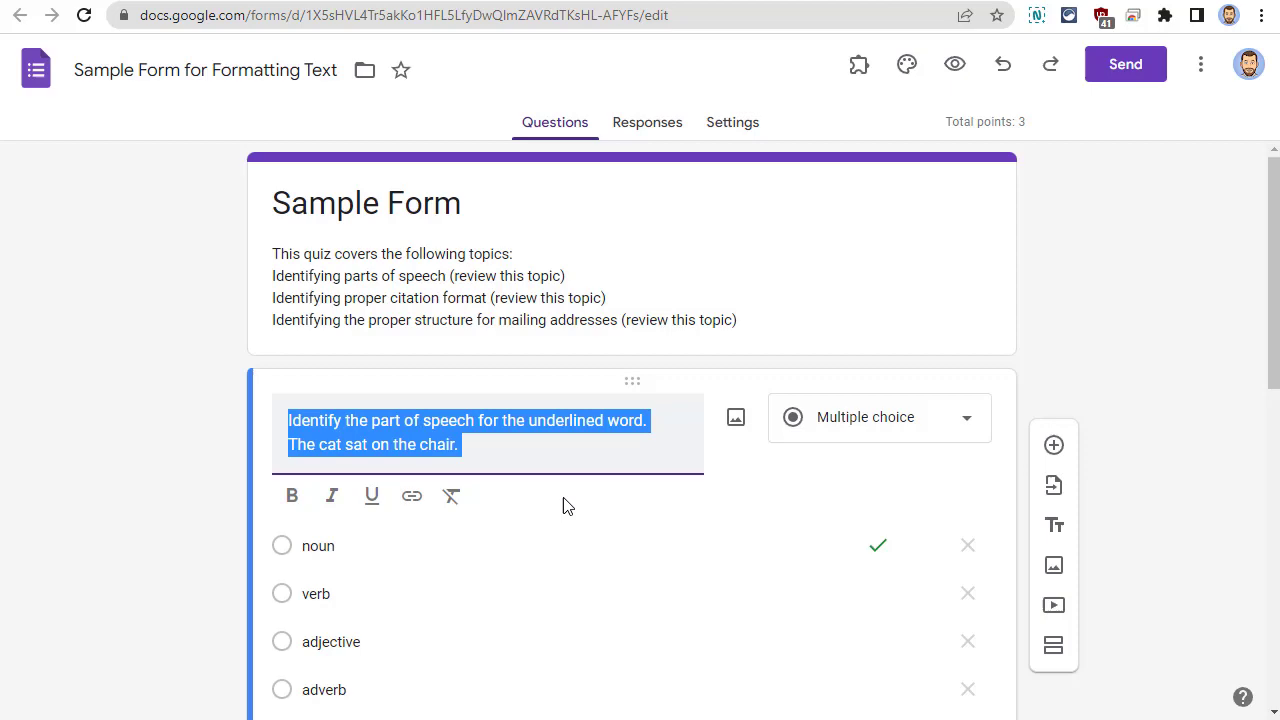
triple_click(703, 268)
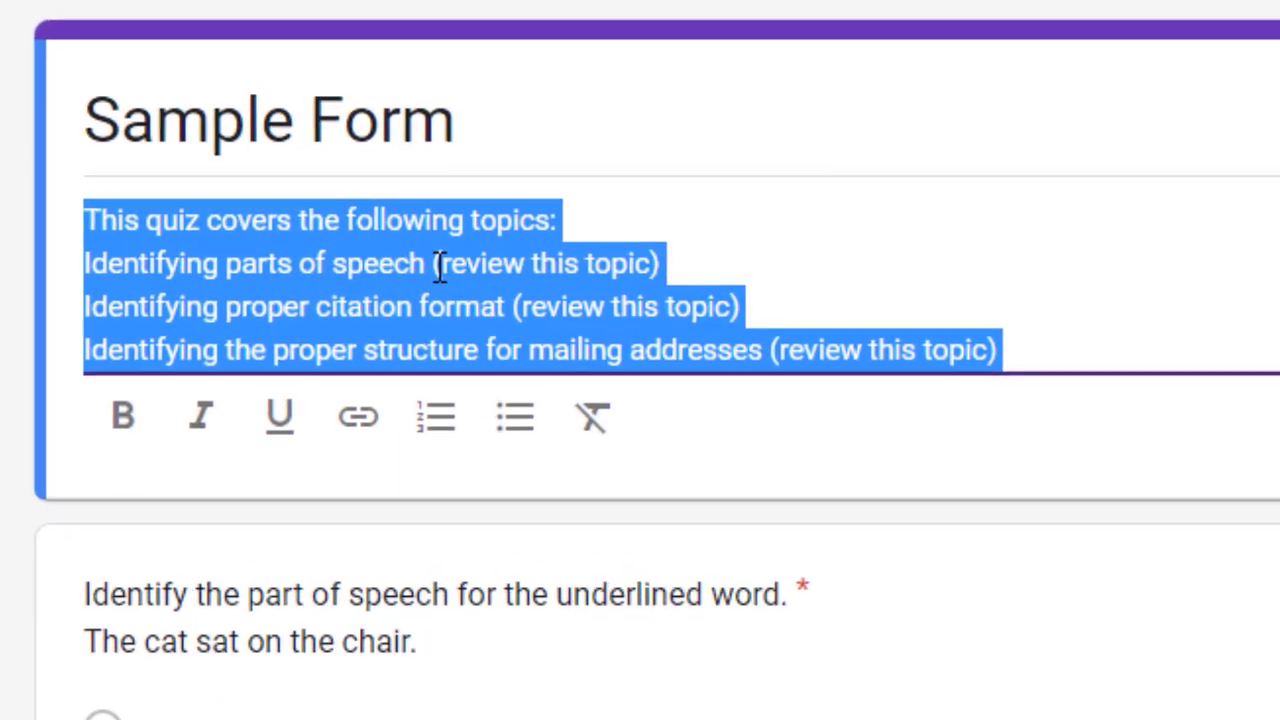
Turn the three topic lines of the form description into a bulleted list
click(449, 276)
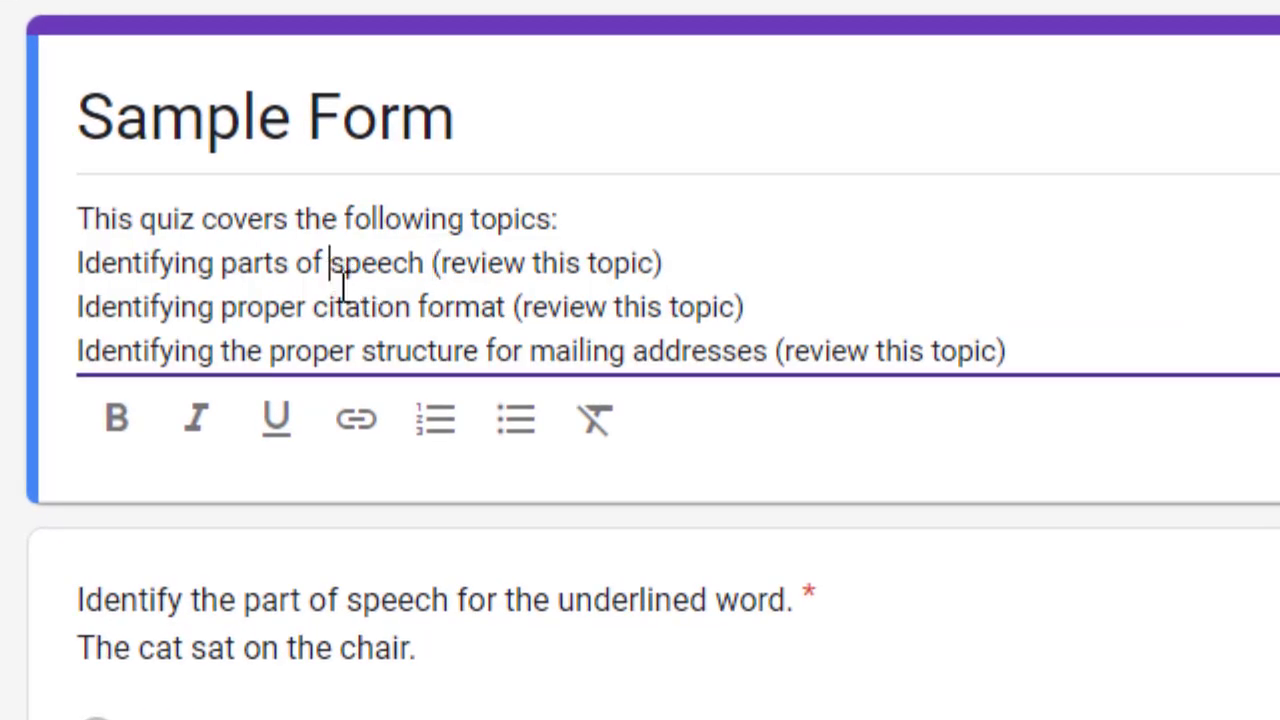
drag(333, 275, 368, 351)
click(503, 438)
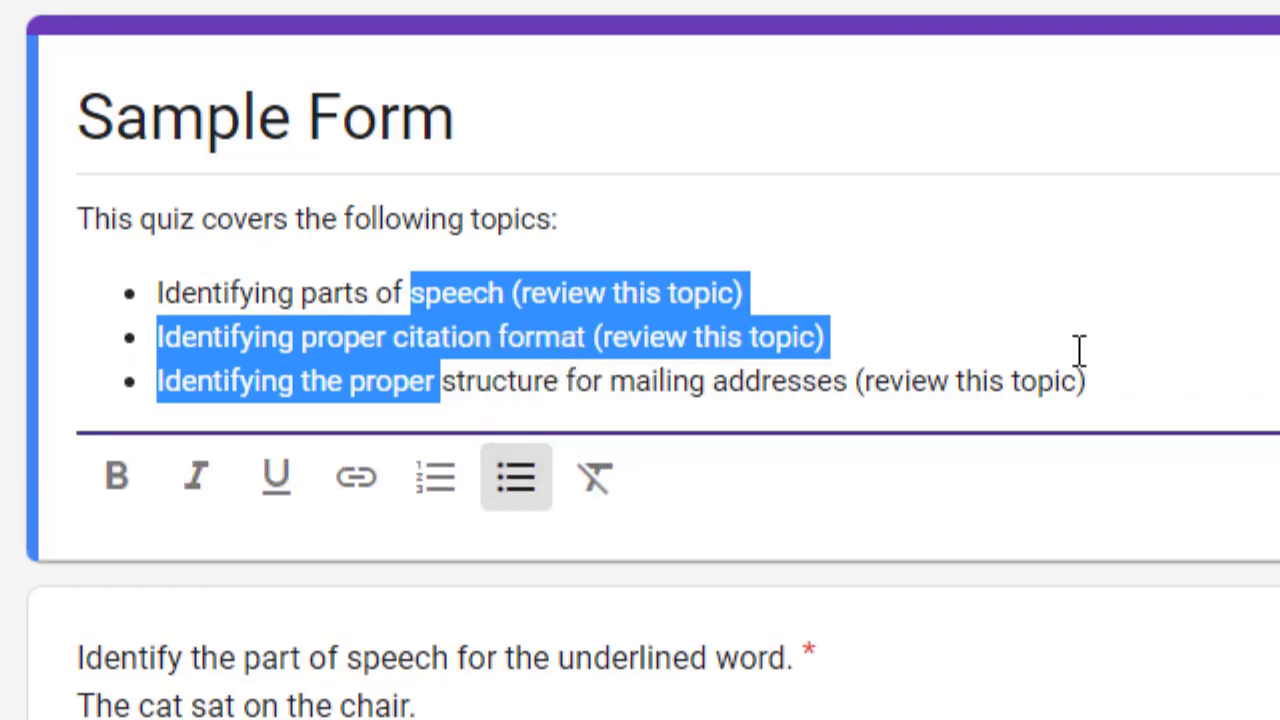
click(1080, 350)
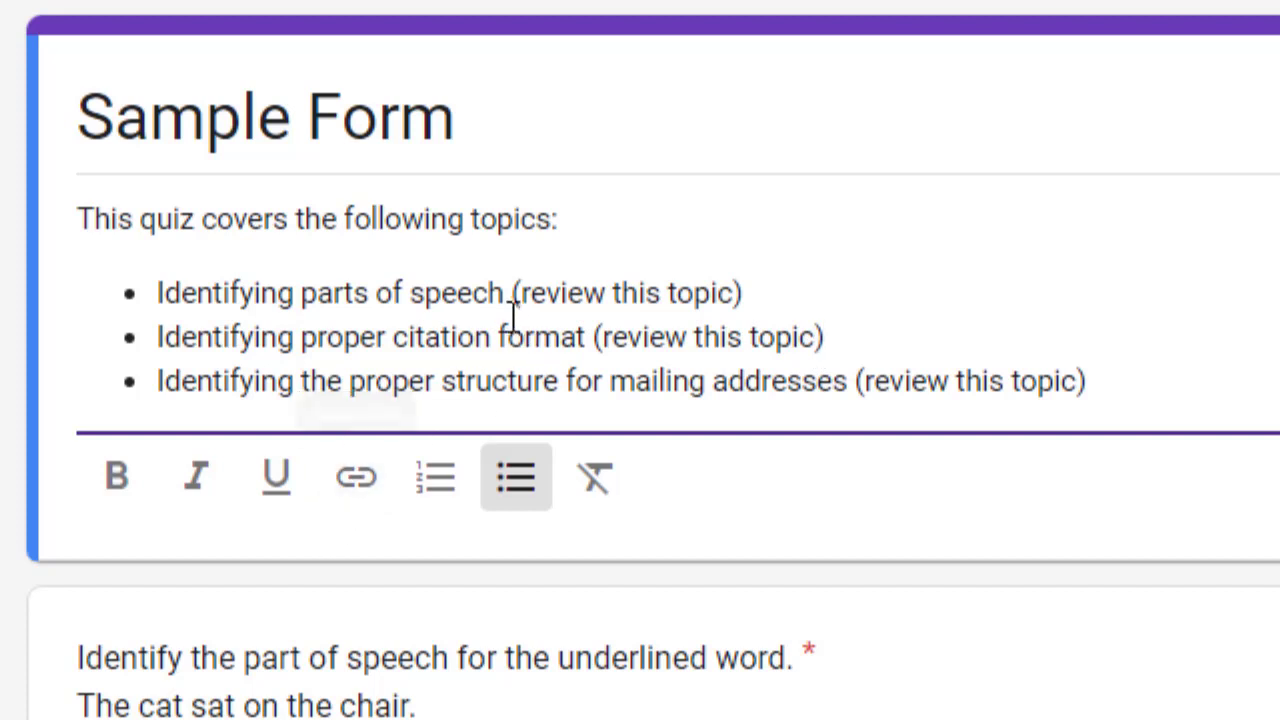
Link 'review this topic' in the first two bullets to the parts-of-speech and Purdue OWL URLs
drag(517, 292, 737, 292)
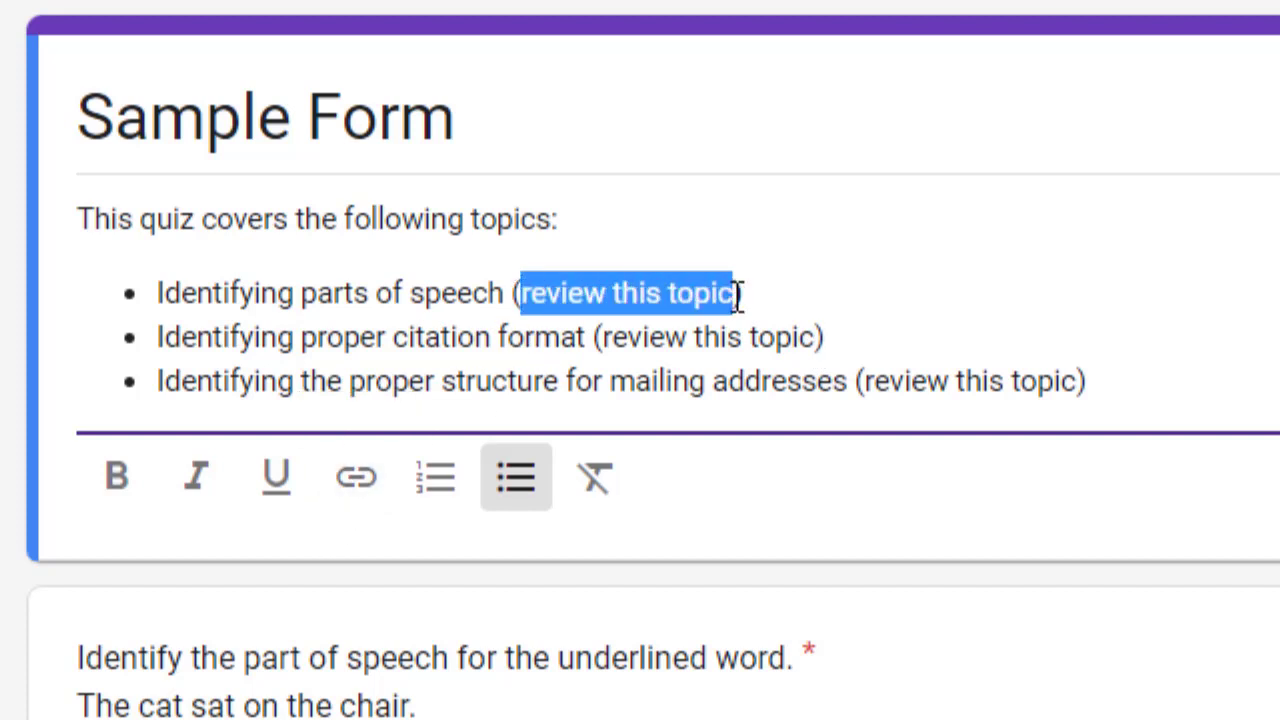
click(360, 480)
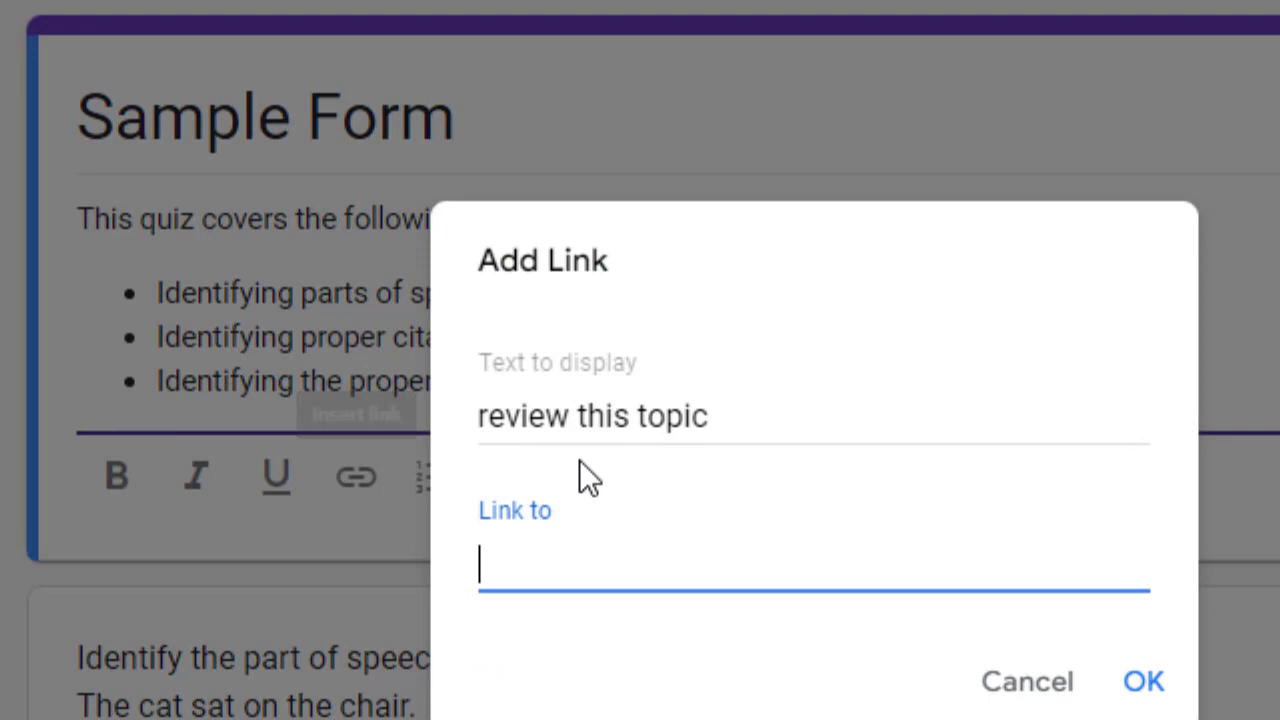
key(ctrl+v)
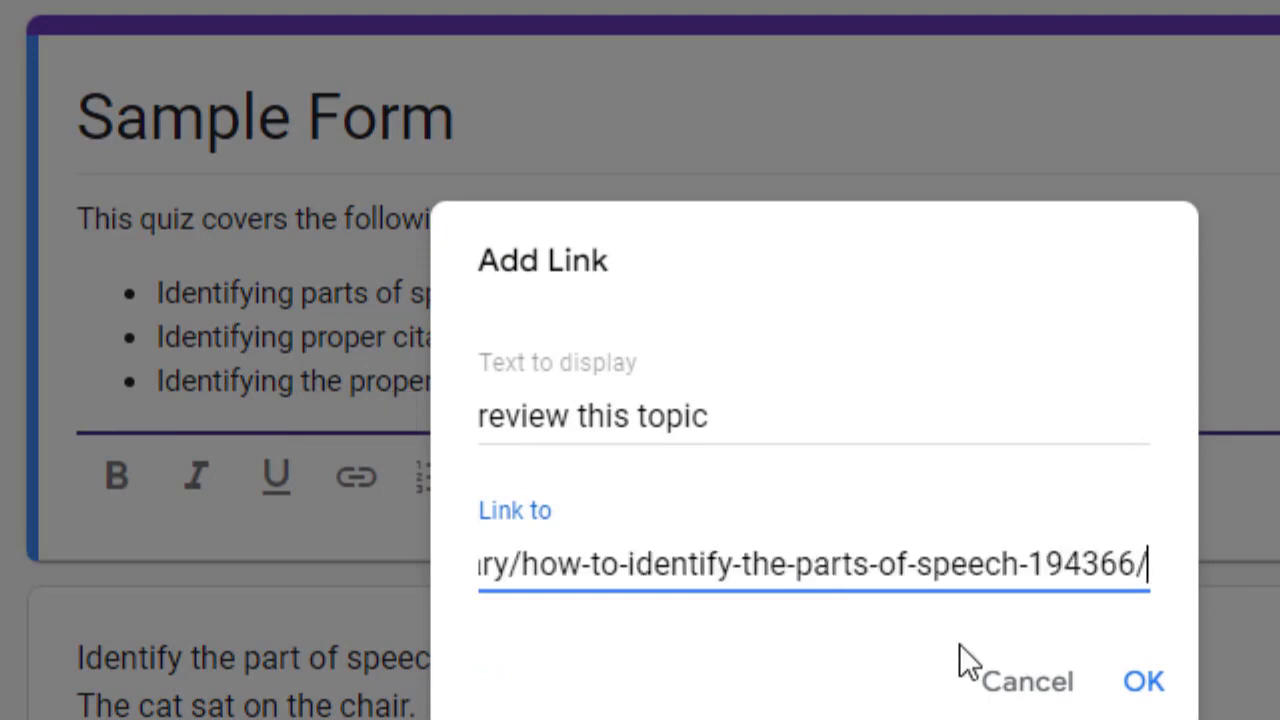
click(1134, 684)
drag(602, 337, 817, 340)
click(372, 490)
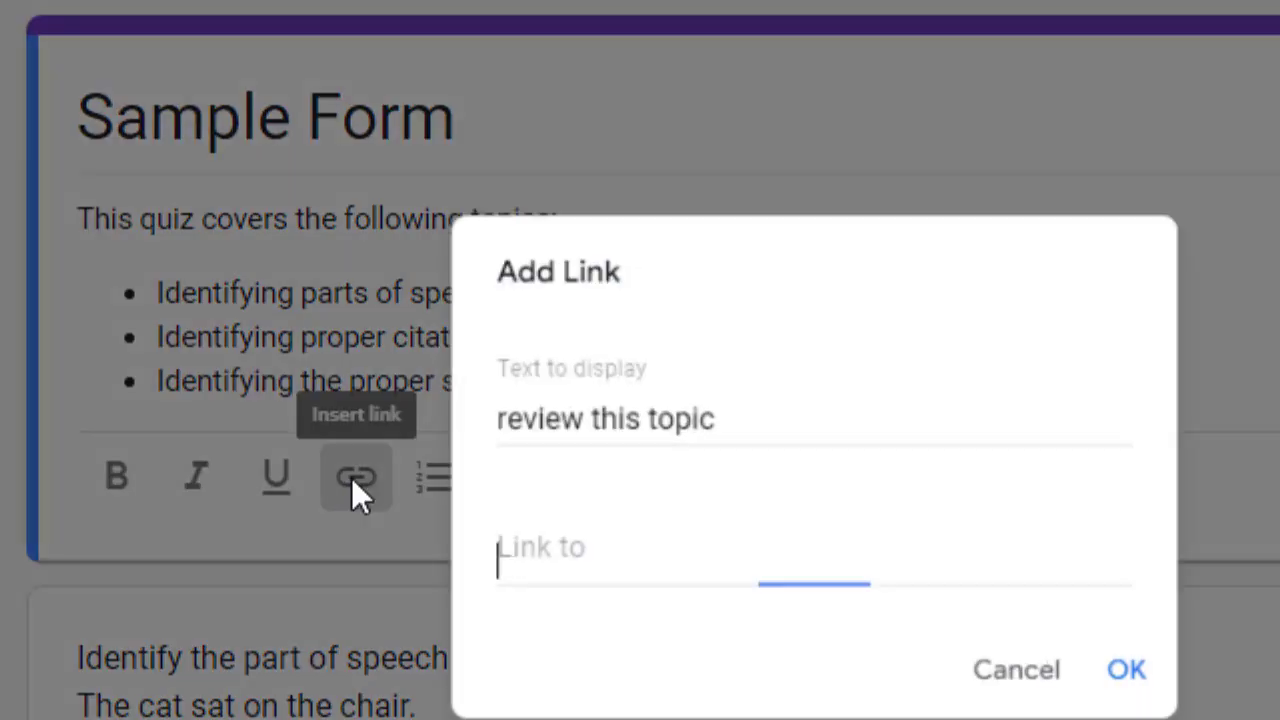
text(https://owl.purdue.edu/owl/research_and_citation/mla_style/mla_formatting_and_style_guide/mla_works_cited_page_books.html)
click(1140, 686)
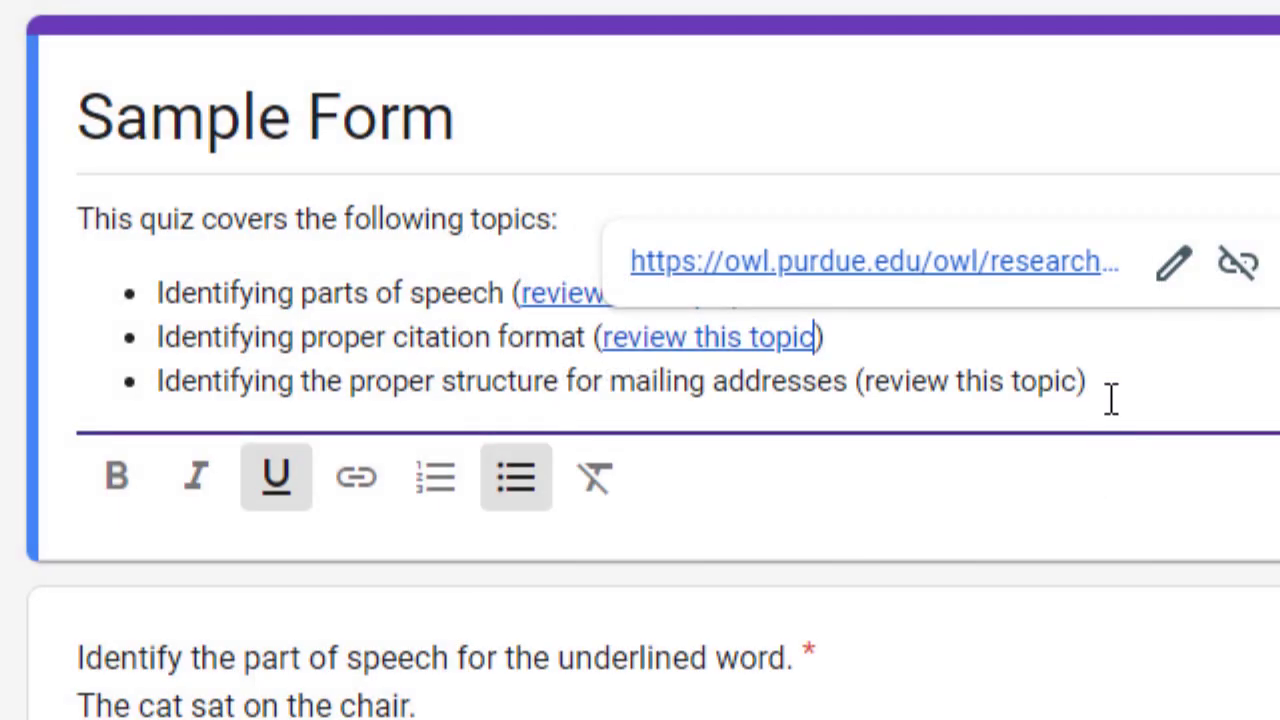
Link the third bullet's 'review this topic' to the mailing-address article and finish the description
drag(862, 388, 1071, 400)
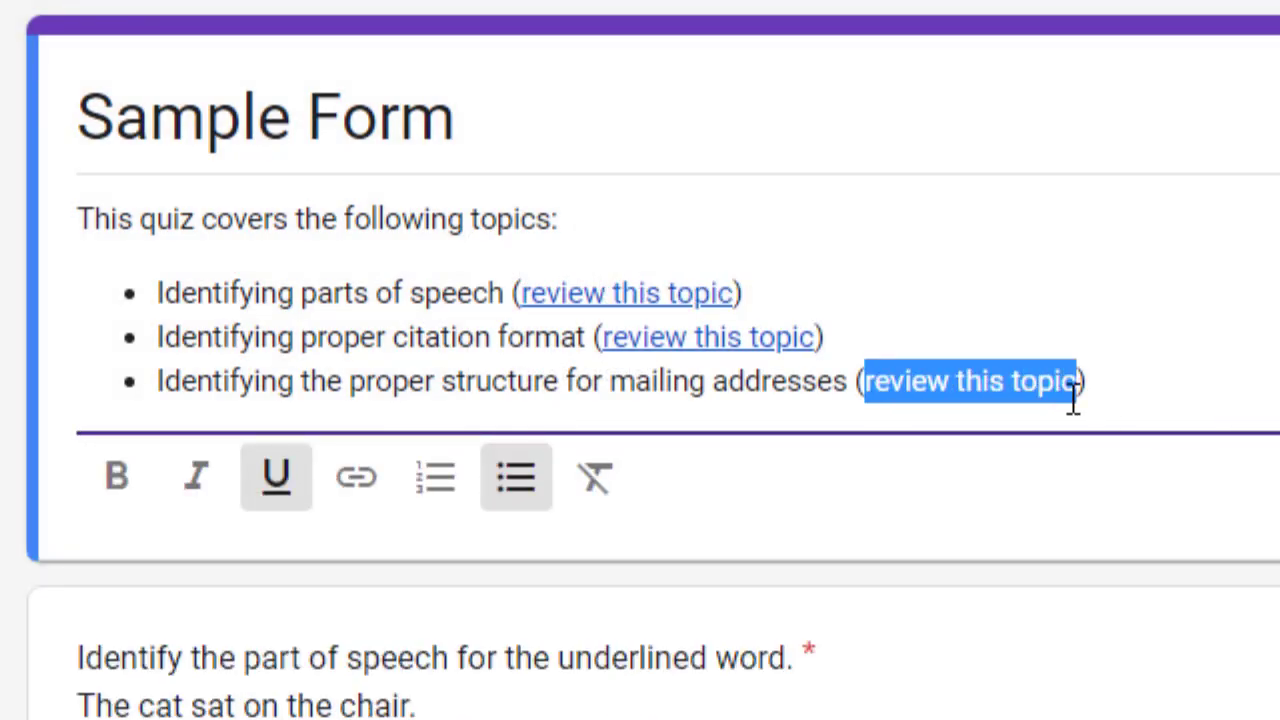
click(362, 480)
text(https://www.indeed.com/career-advice/career-development/how-to-write-an-address)
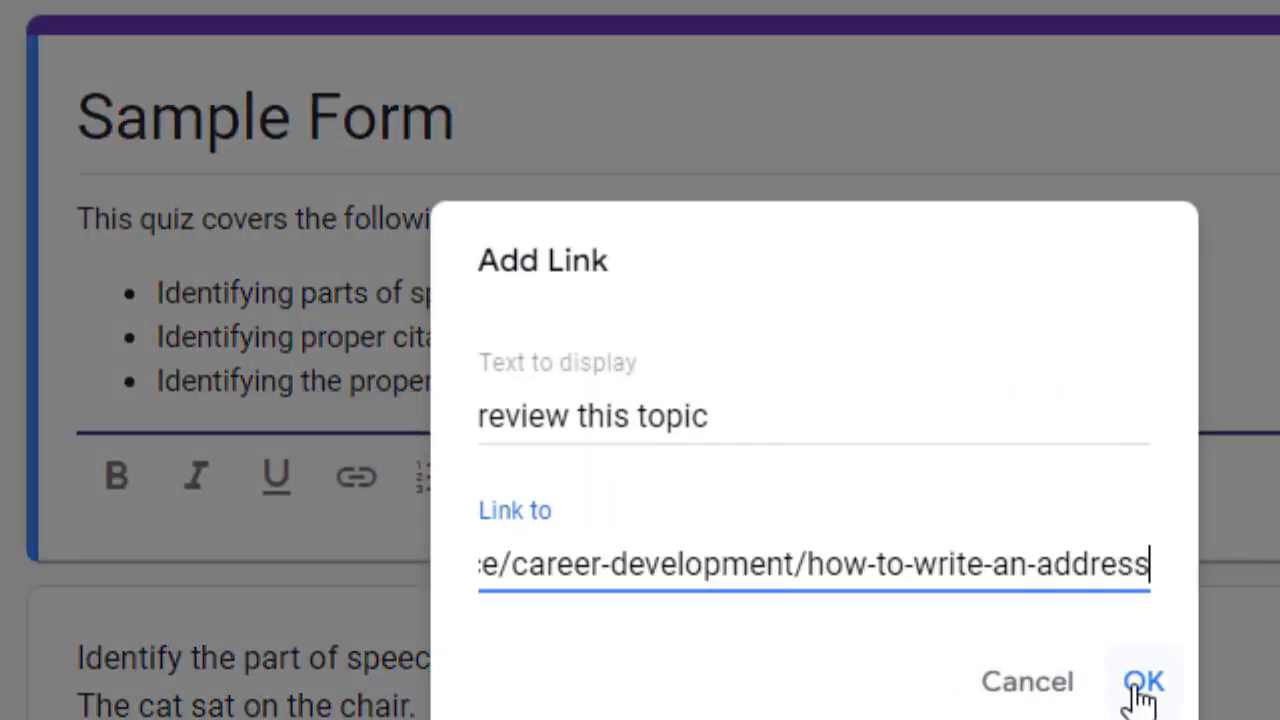
click(1143, 684)
click(1215, 281)
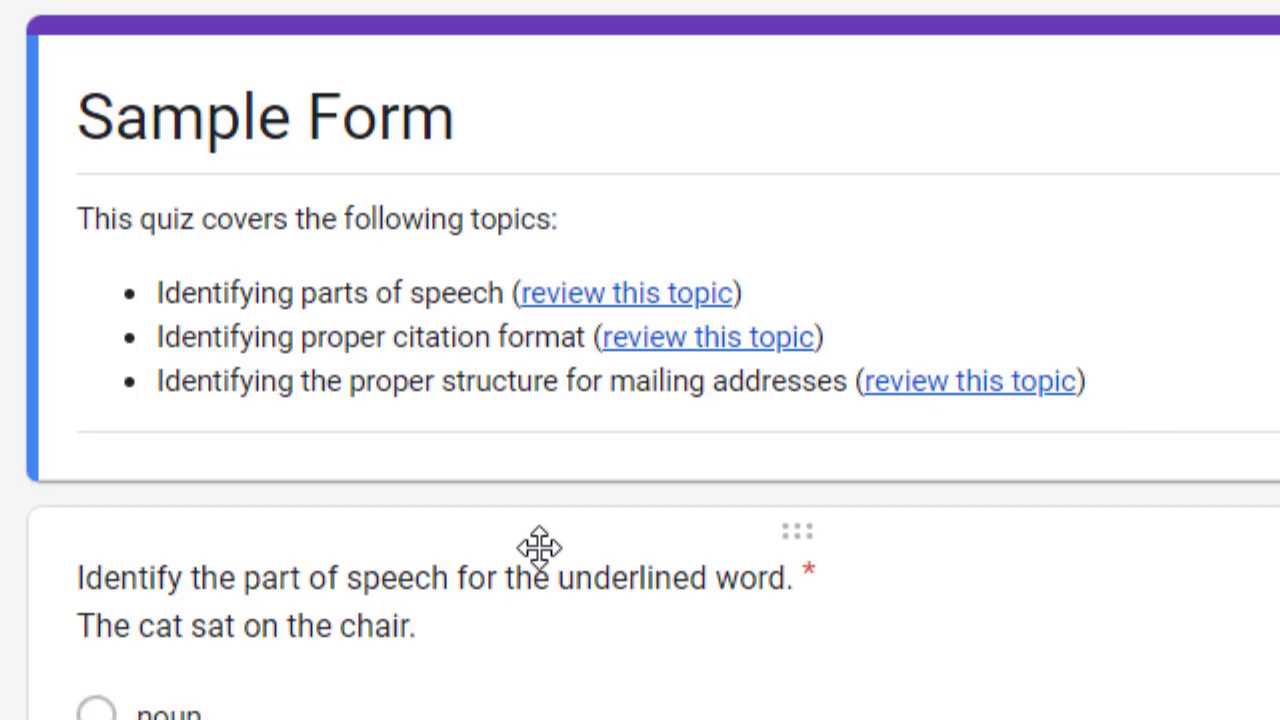
scroll(700, 620, down, 1)
scroll(701, 616, down, 5)
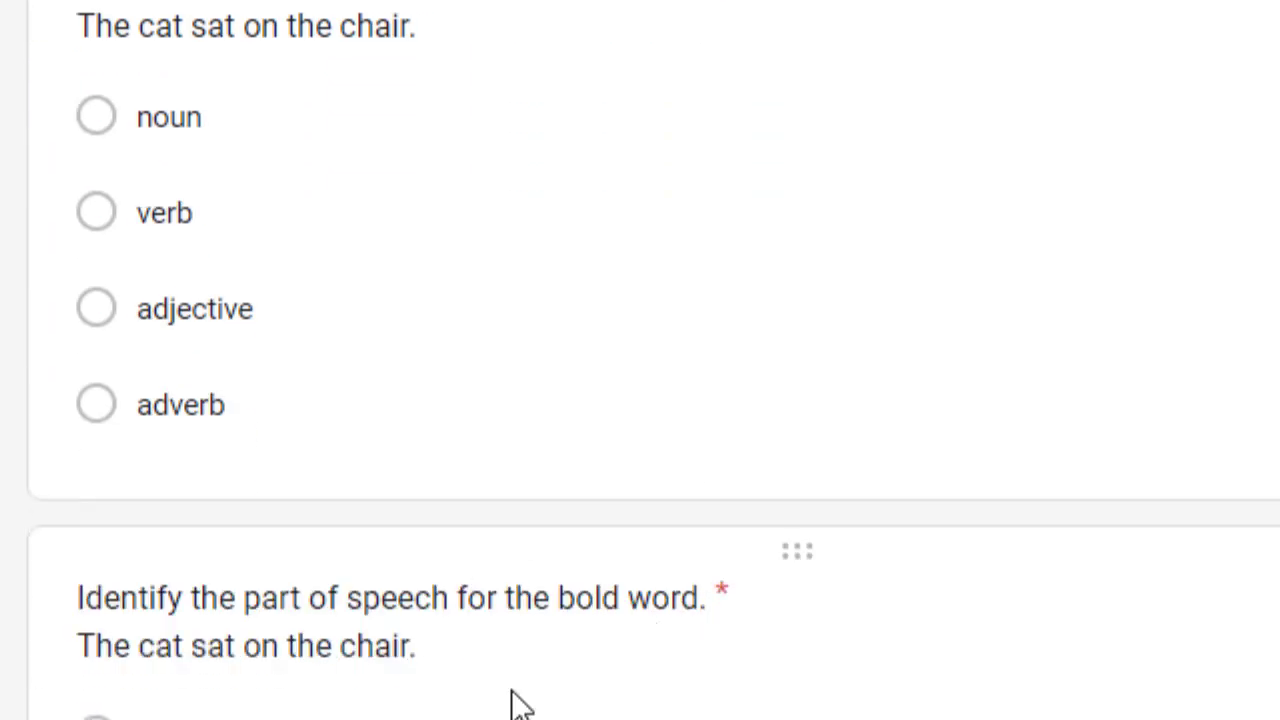
scroll(981, 630, up, 6)
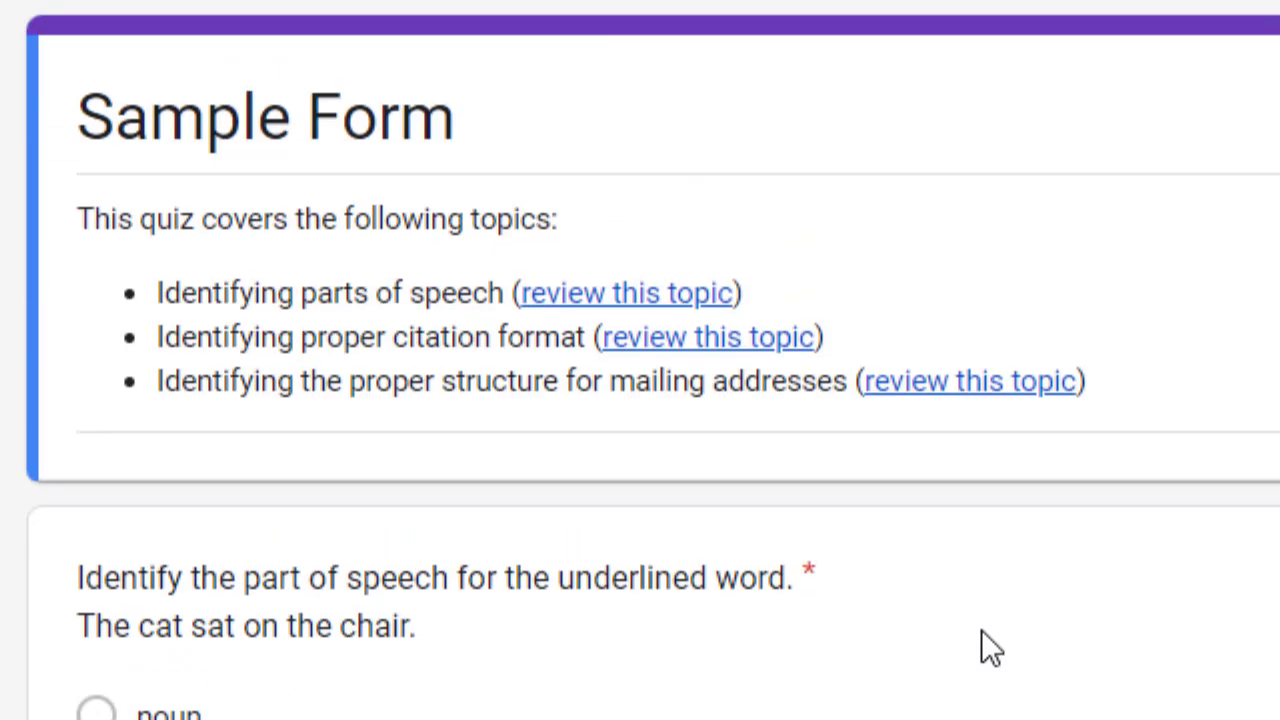
scroll(981, 630, down, 4)
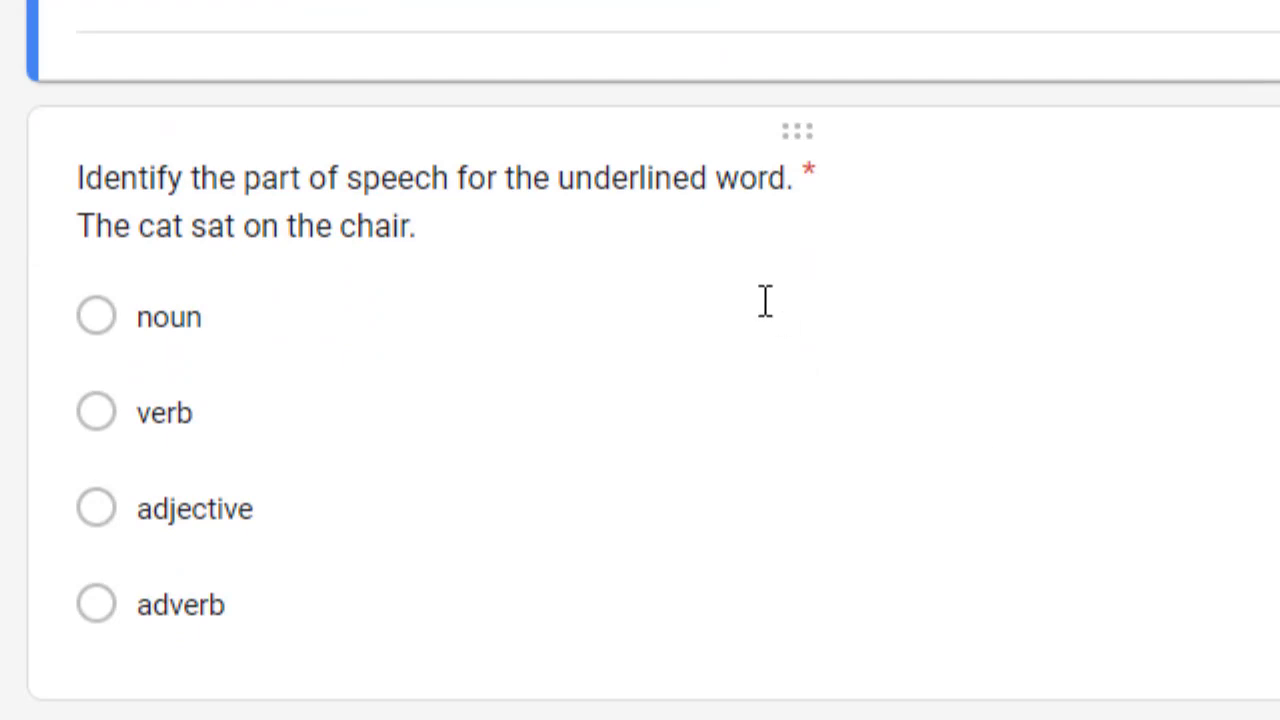
Underline the word 'cat' in the first question's example sentence
click(525, 245)
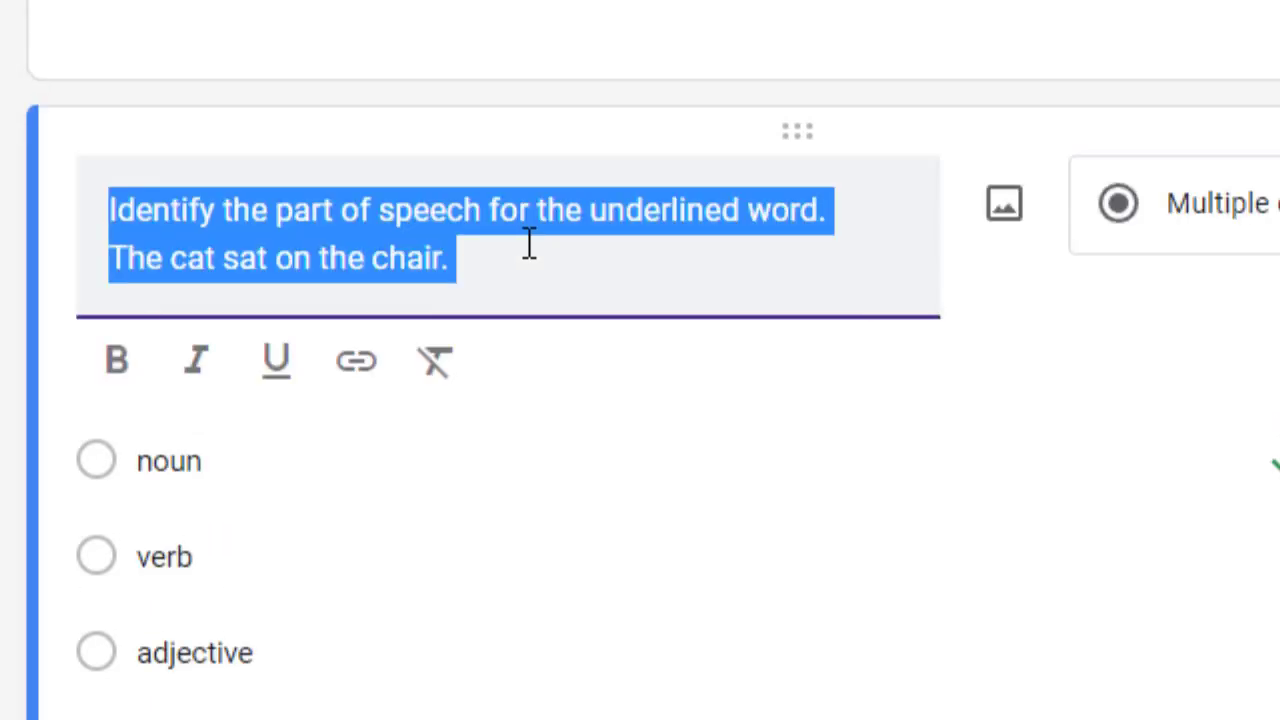
click(274, 268)
drag(171, 260, 216, 266)
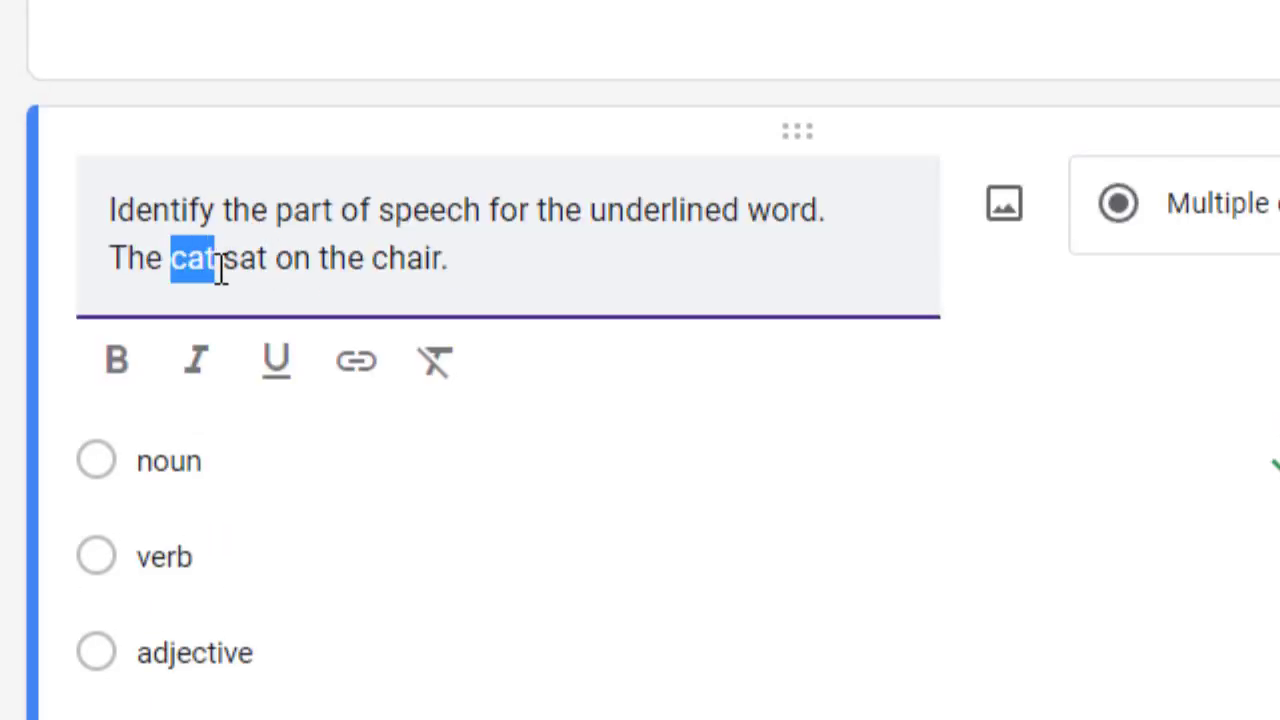
click(279, 362)
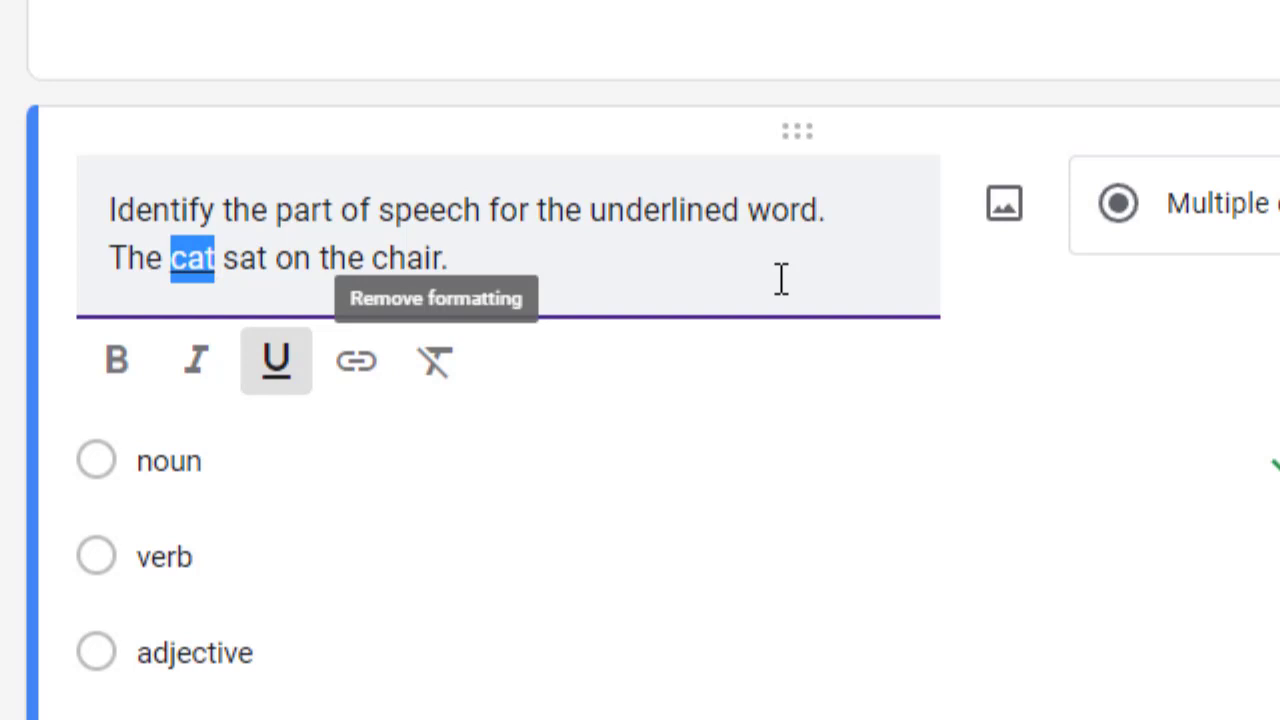
click(874, 283)
click(1081, 320)
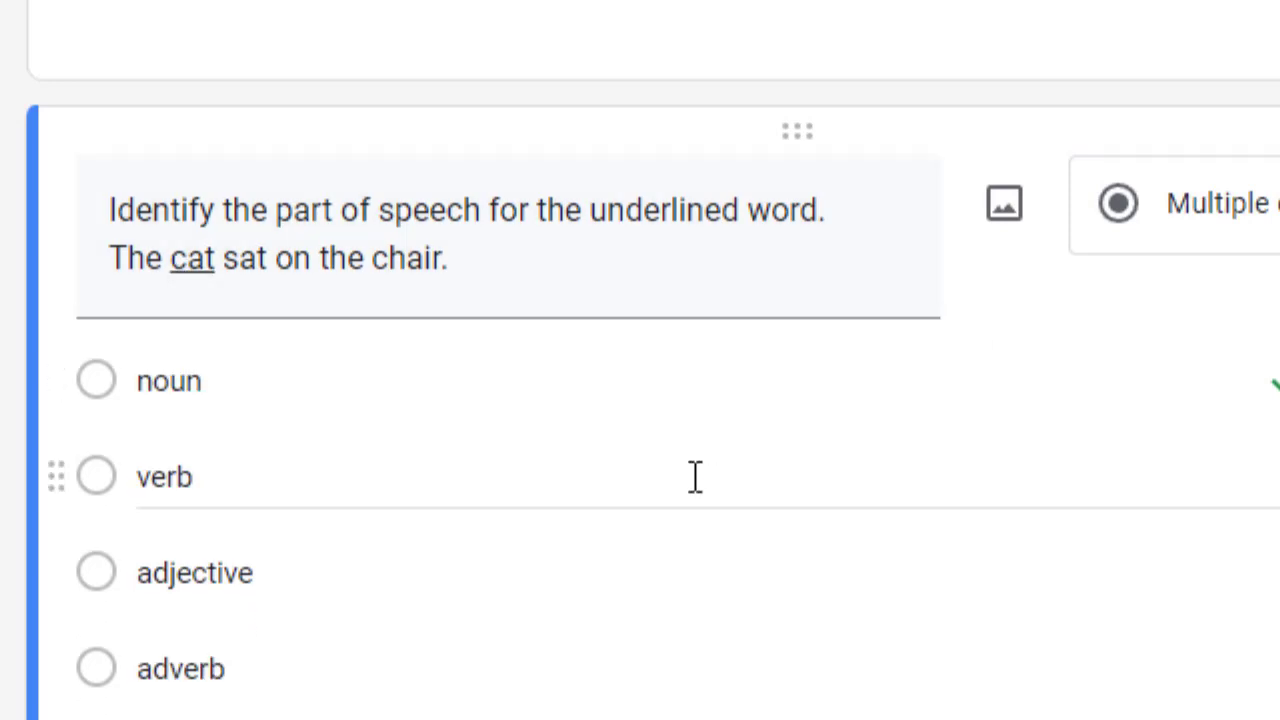
Make the word 'sat' bold in the second question's sentence
scroll(691, 470, down, 8)
click(517, 349)
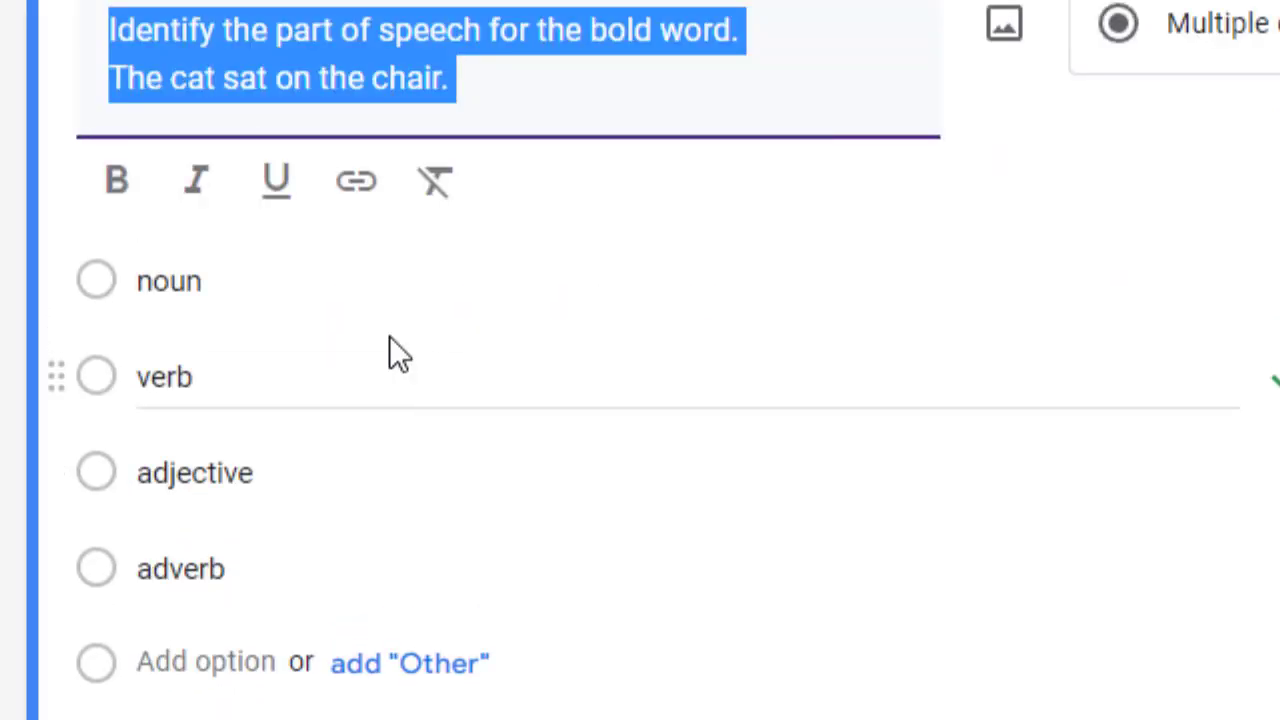
drag(224, 80, 271, 78)
click(120, 188)
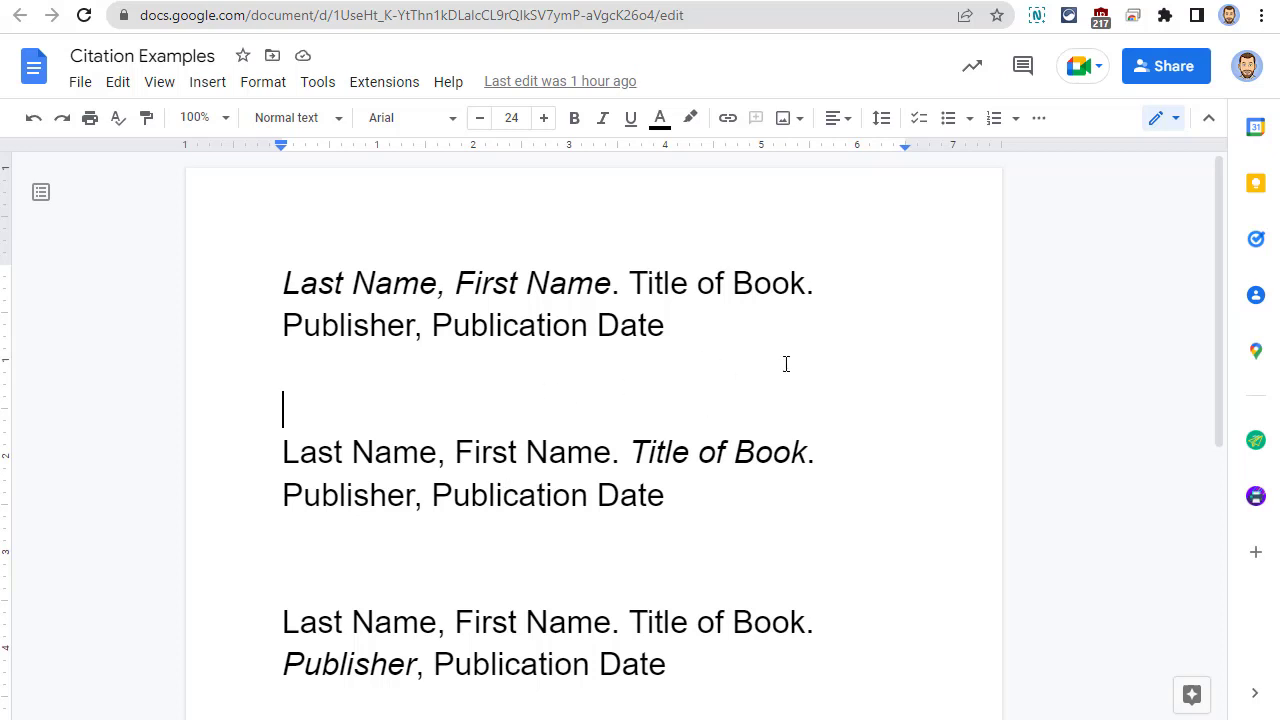
Capture a selected-area Nimbus screenshot of the first book citation and finish it in the editor
click(1036, 15)
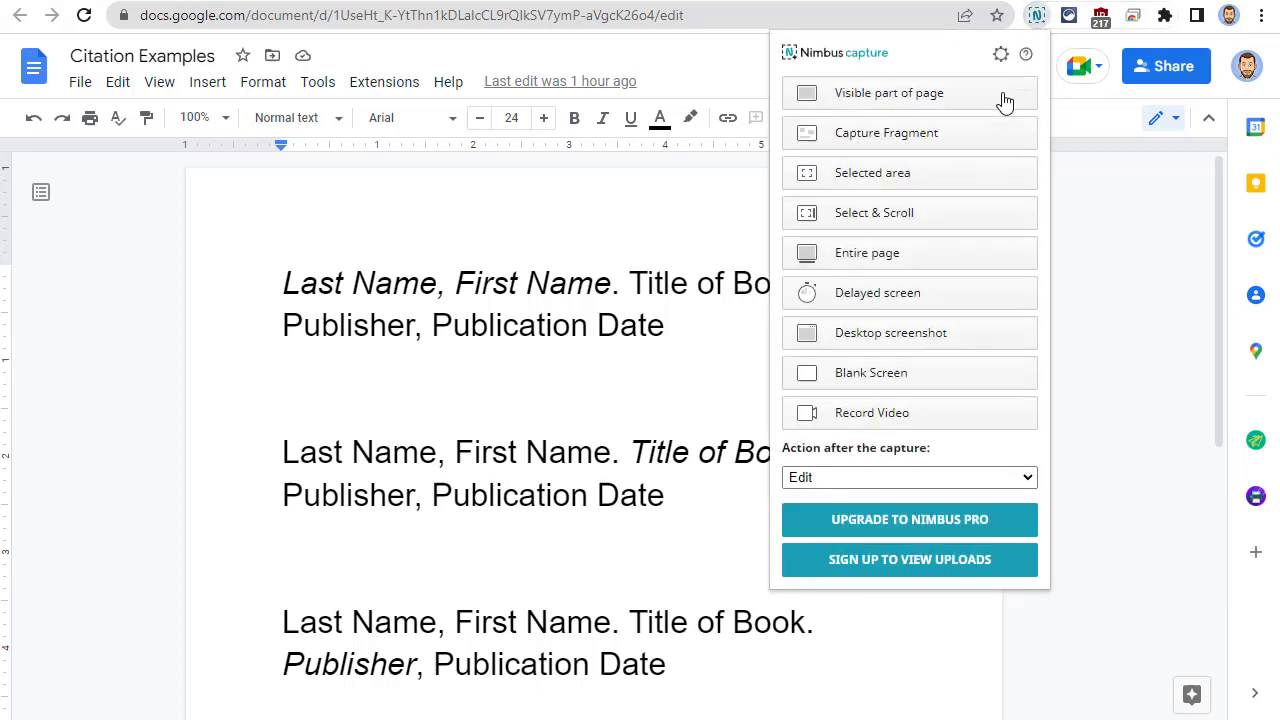
click(915, 187)
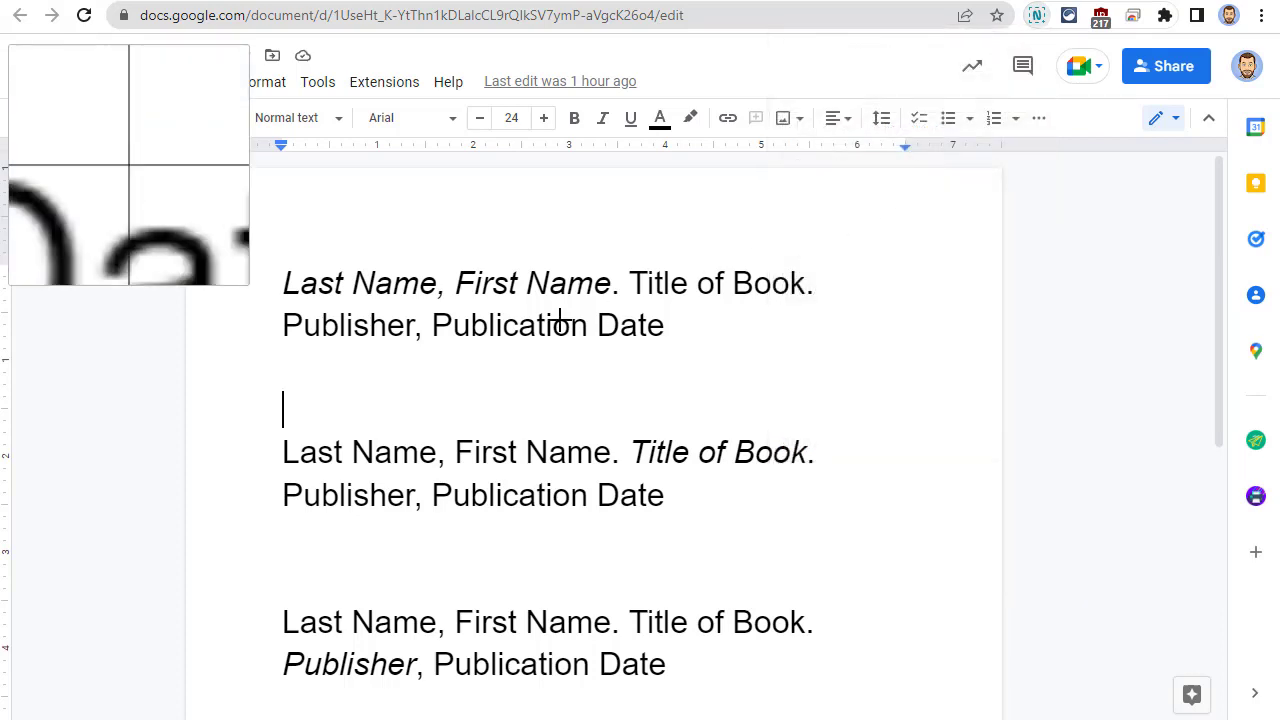
drag(262, 254, 843, 352)
click(480, 390)
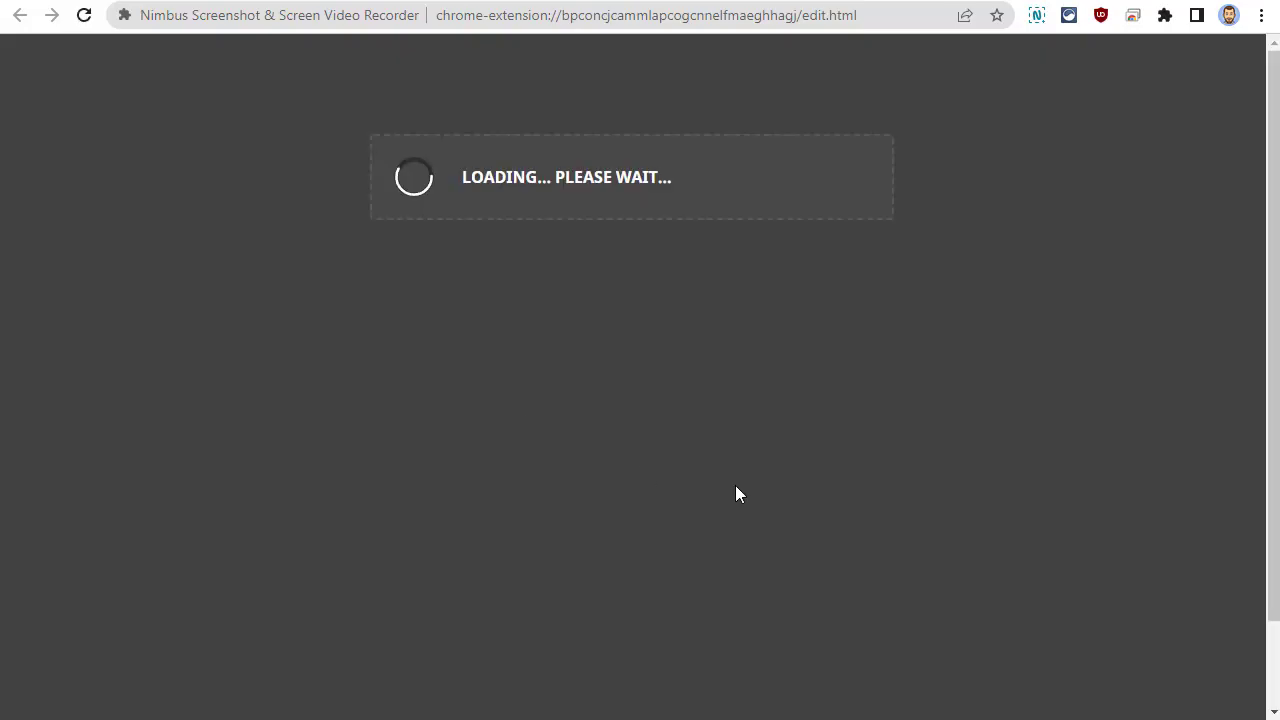
click(1236, 58)
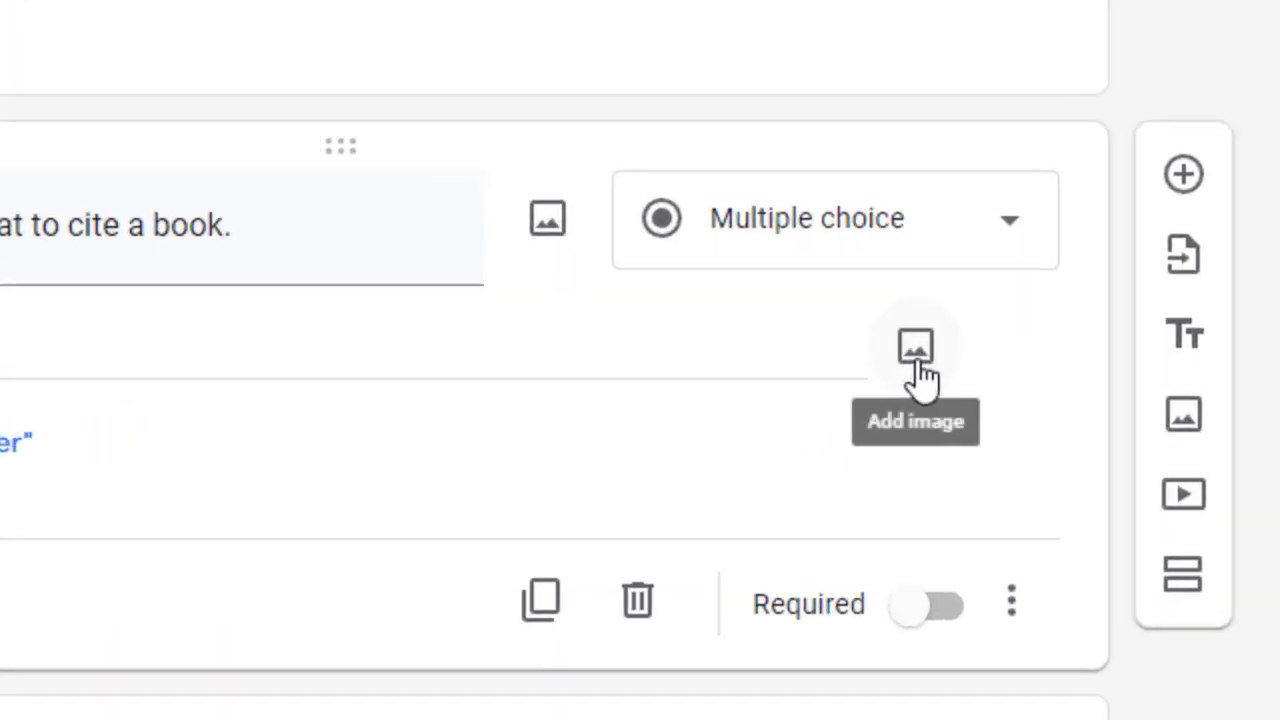
Add the citation screenshot as an image under Option 1 of the cite-a-book question
click(913, 353)
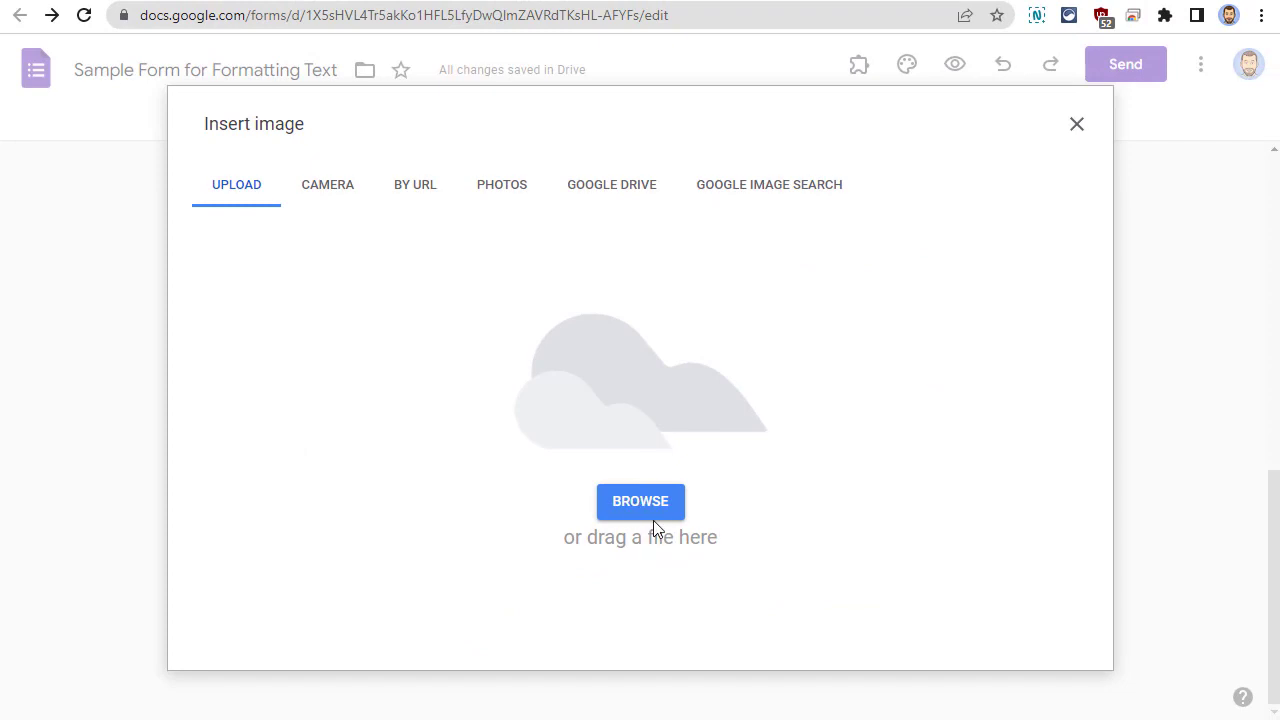
click(640, 501)
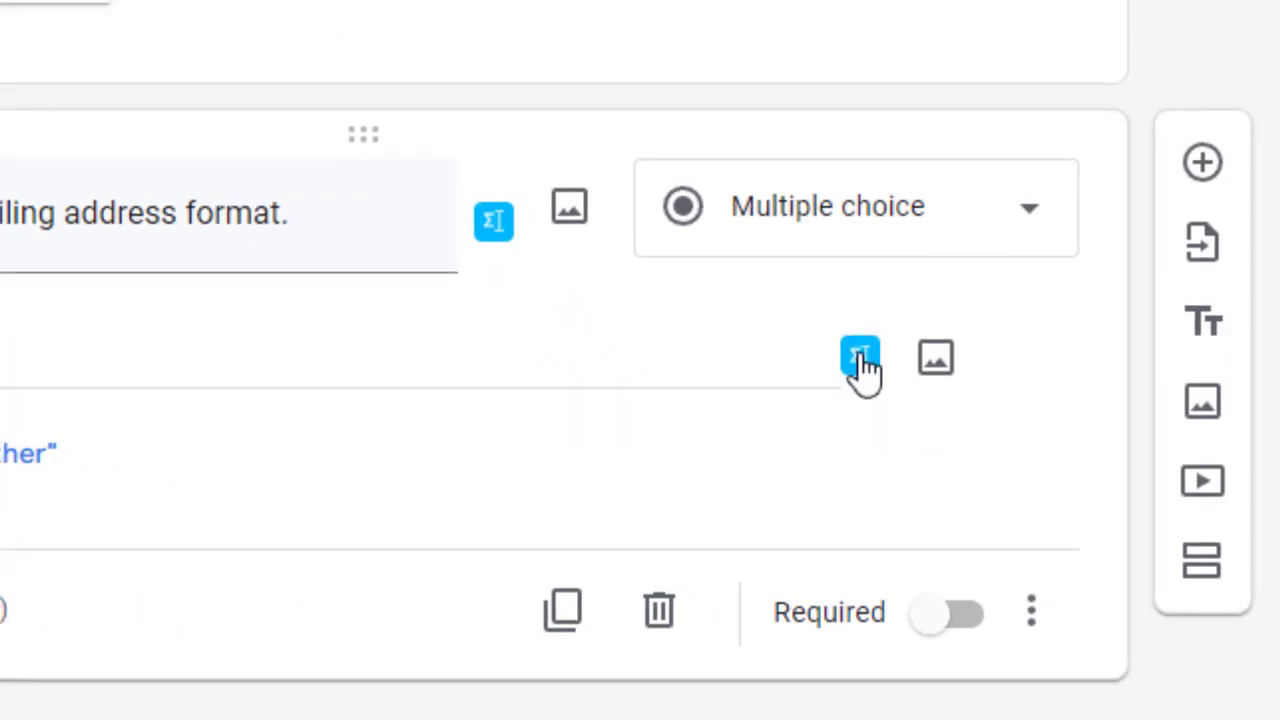
Write a two-line sample mailing address in EquatIO and insert it as an image under Option 1
click(860, 358)
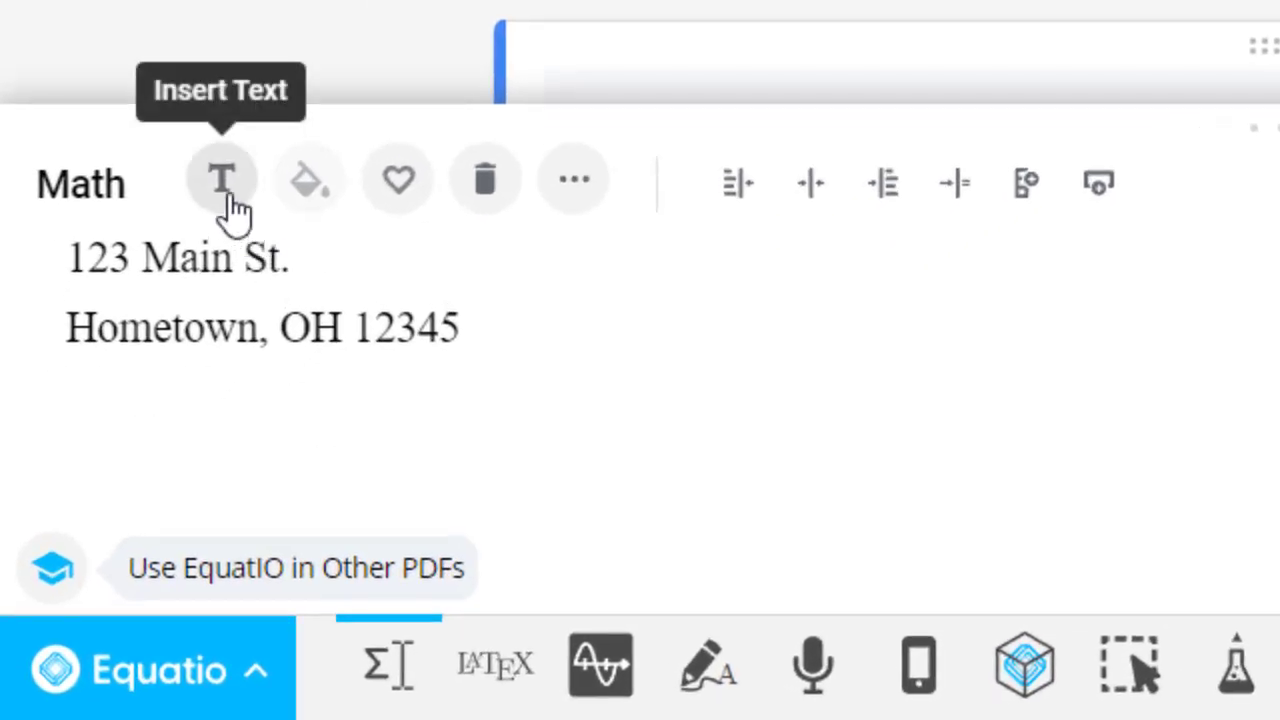
click(231, 262)
click(600, 193)
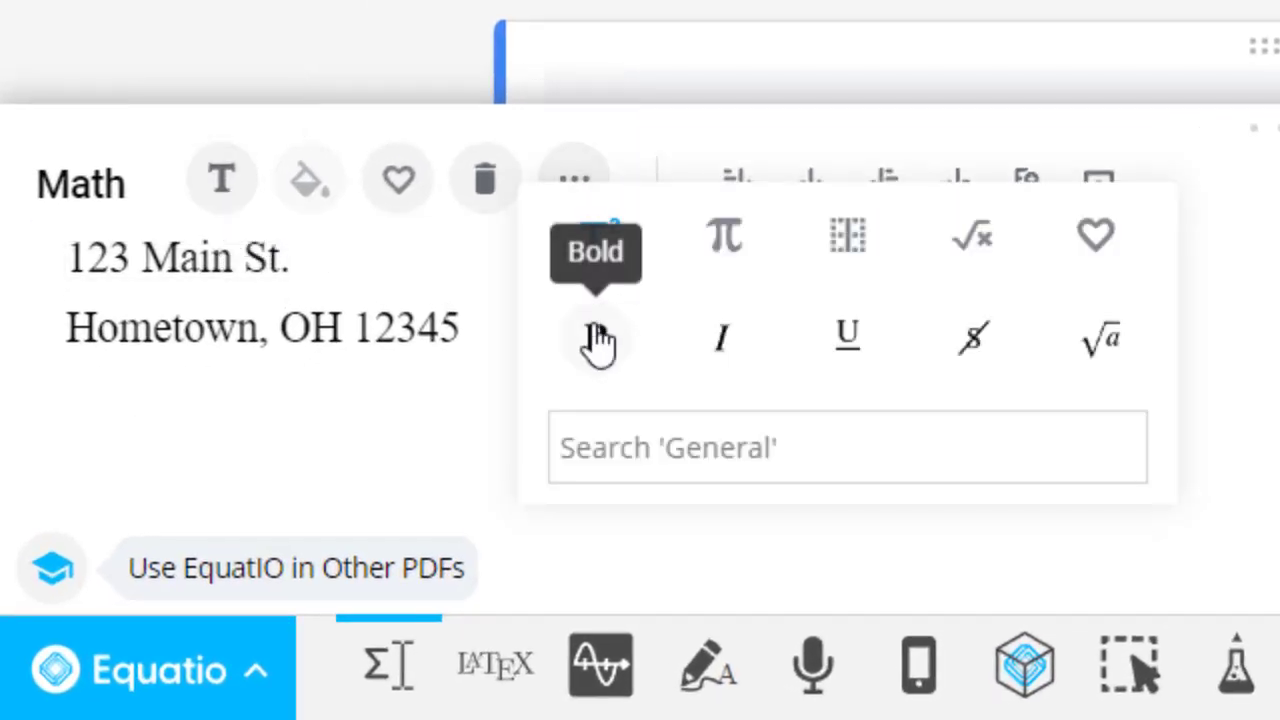
click(832, 345)
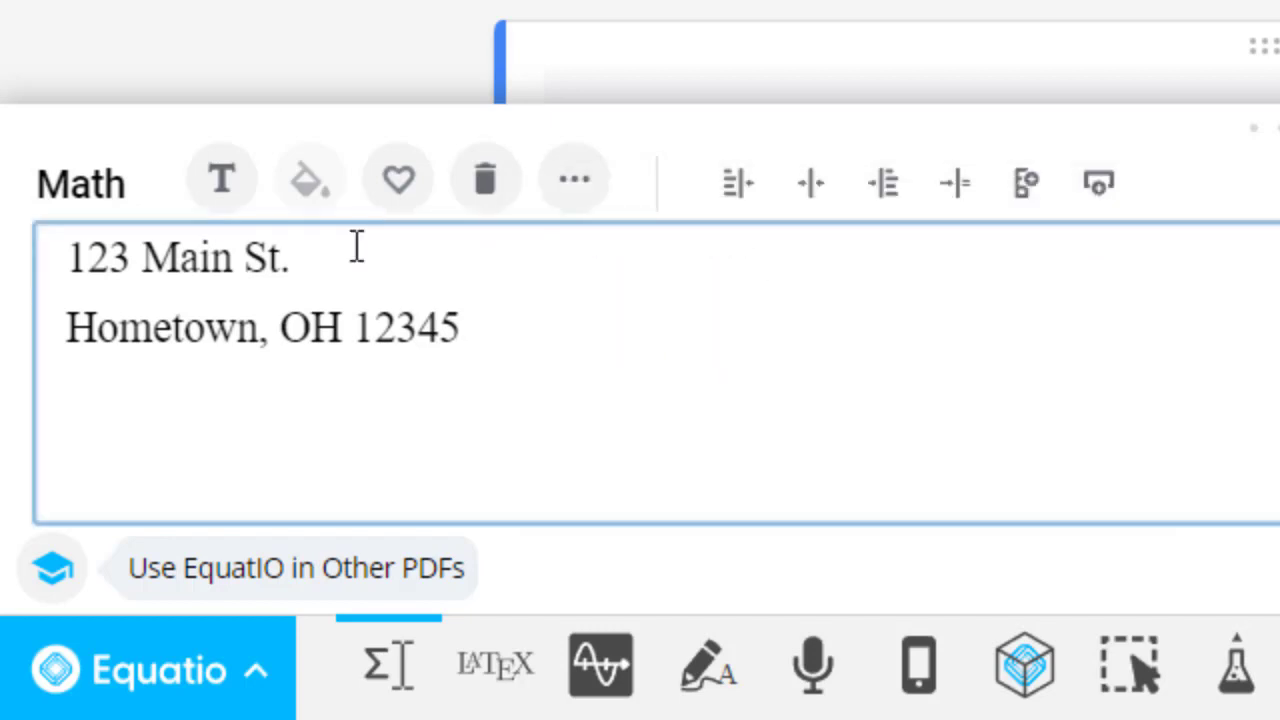
click(366, 326)
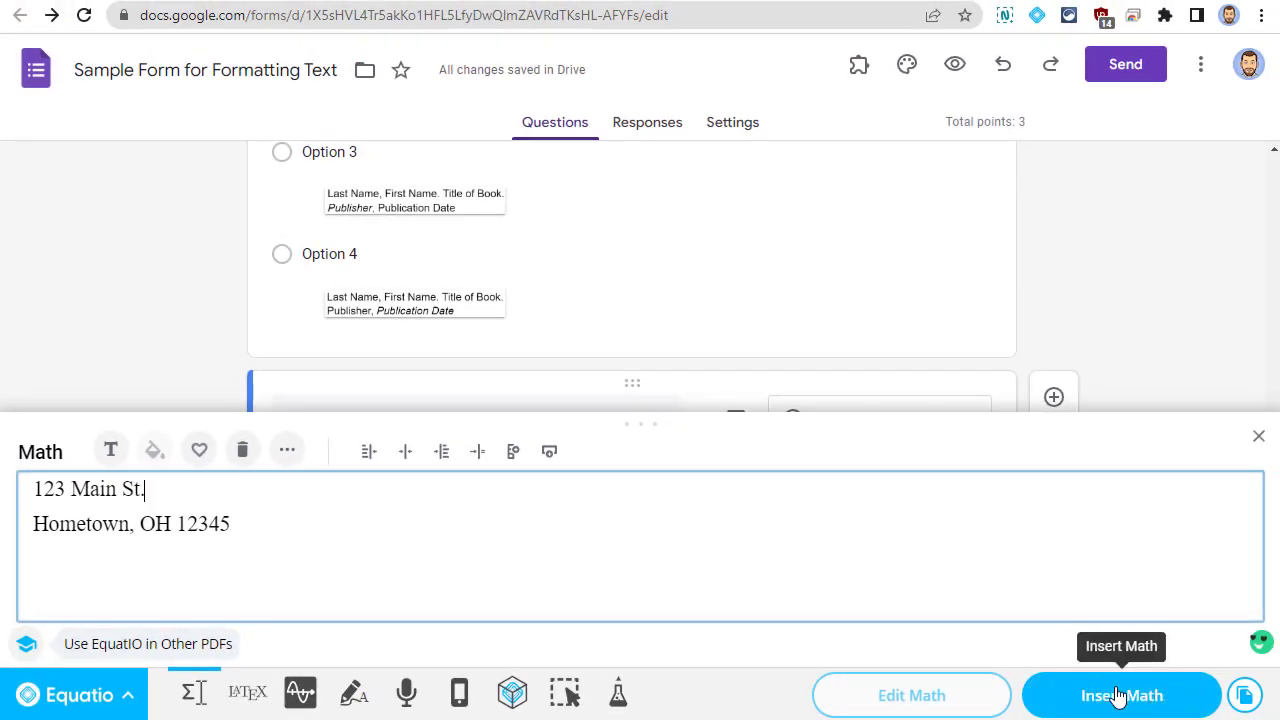
click(1115, 693)
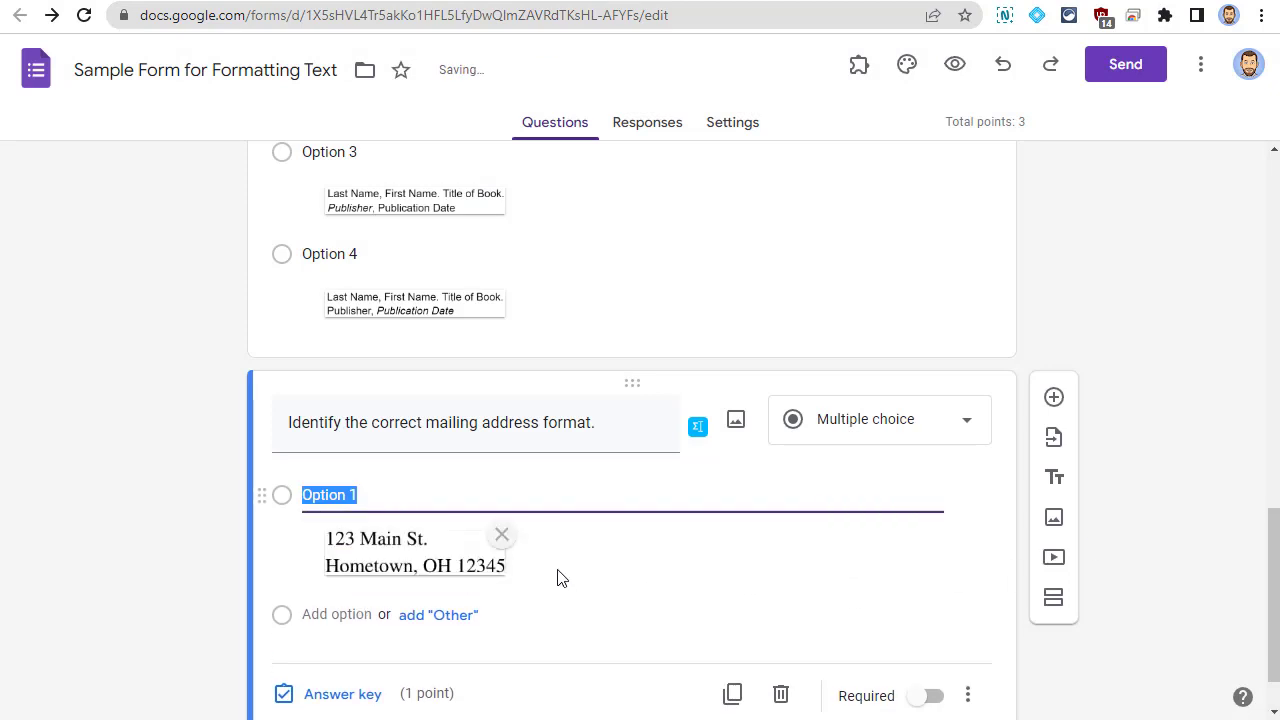
click(626, 554)
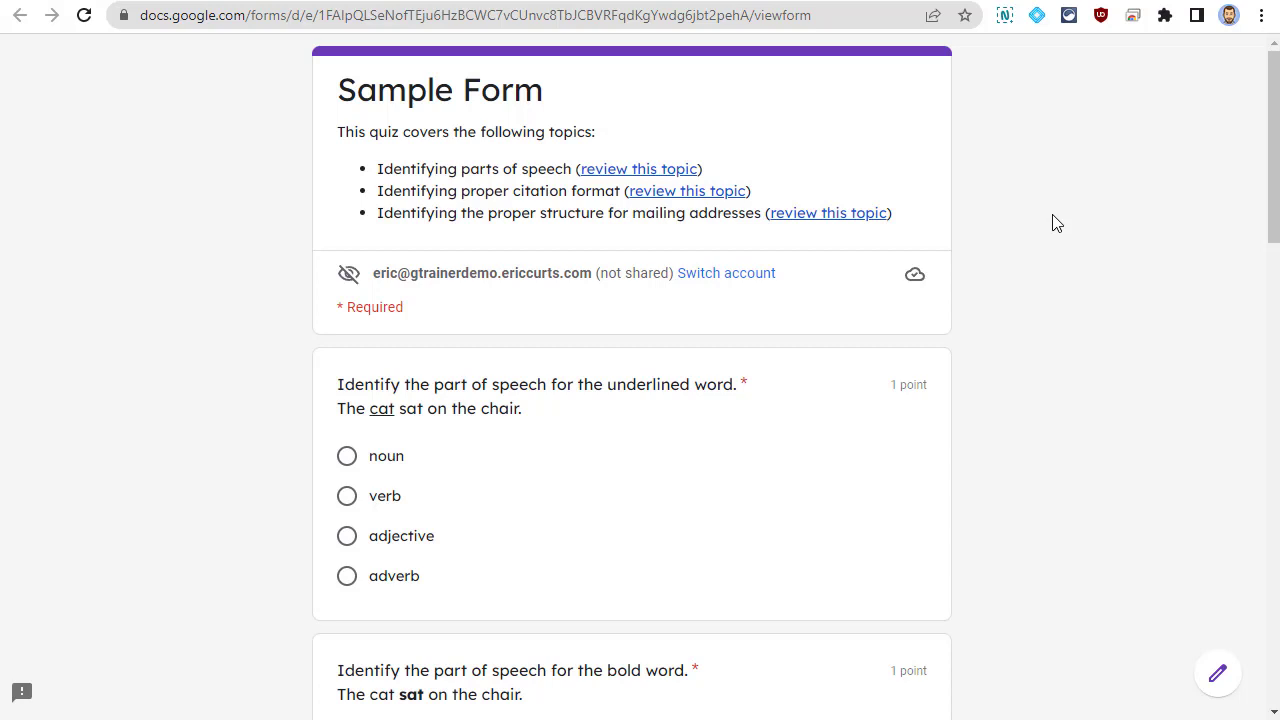
Scroll through the respondent preview down to the mailing-address question's image answers
scroll(1039, 243, down, 1)
scroll(1039, 243, down, 4)
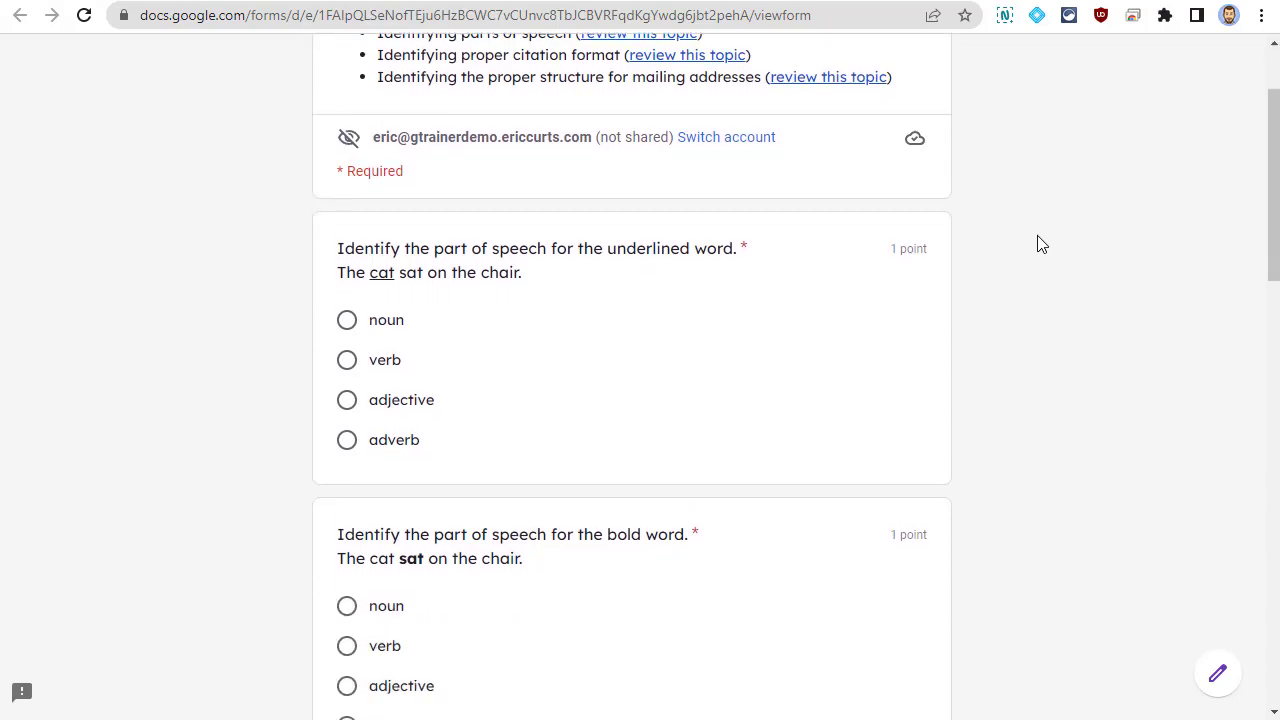
scroll(1039, 243, down, 1)
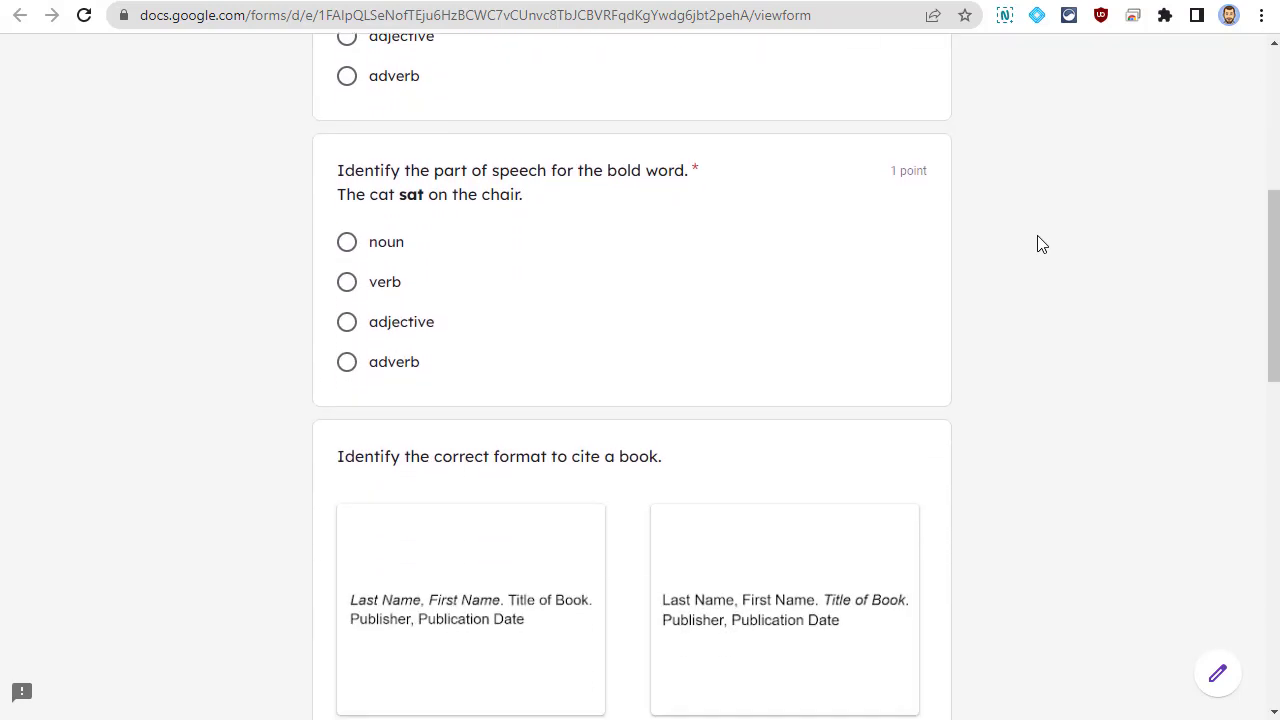
scroll(1039, 243, down, 2)
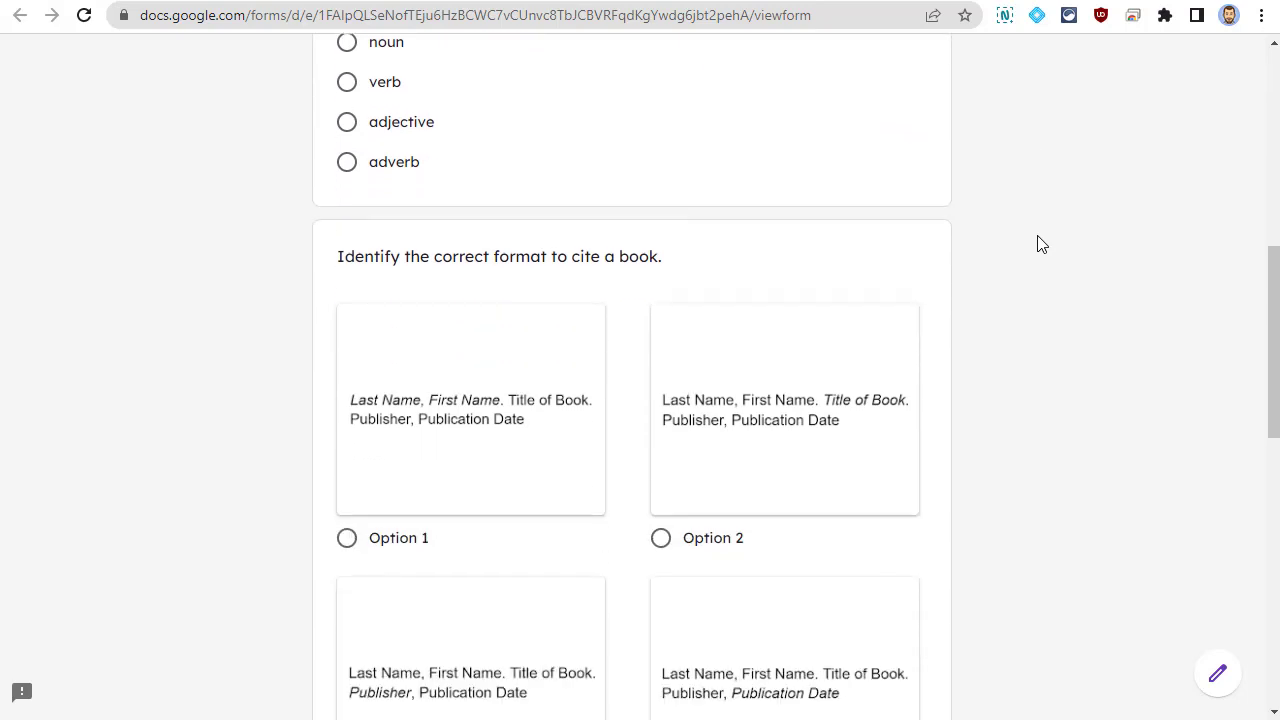
scroll(1039, 243, down, 3)
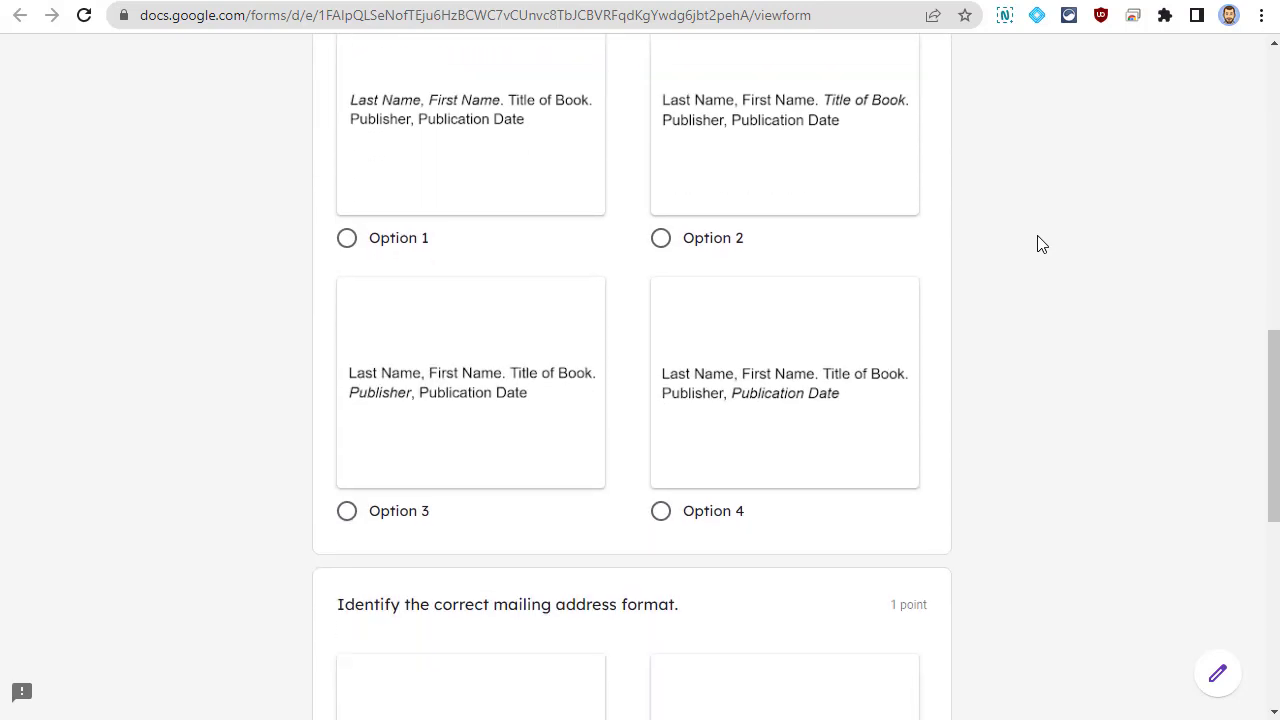
scroll(1039, 243, down, 4)
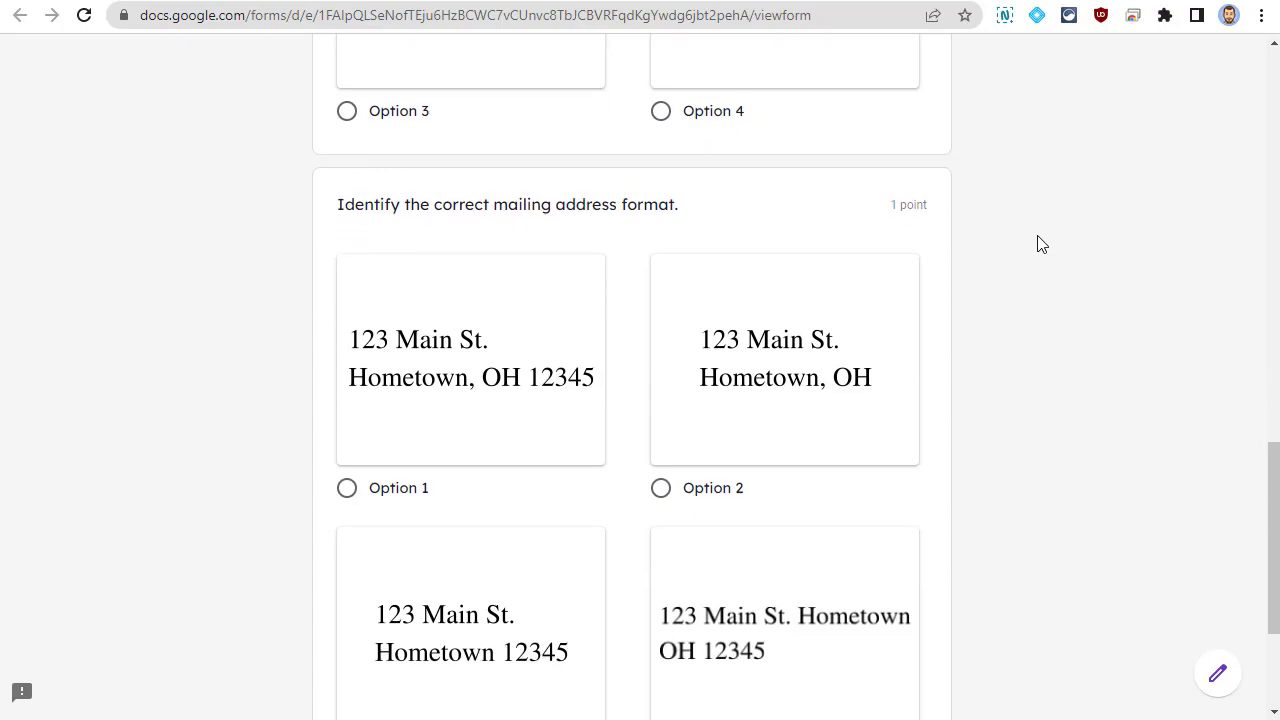